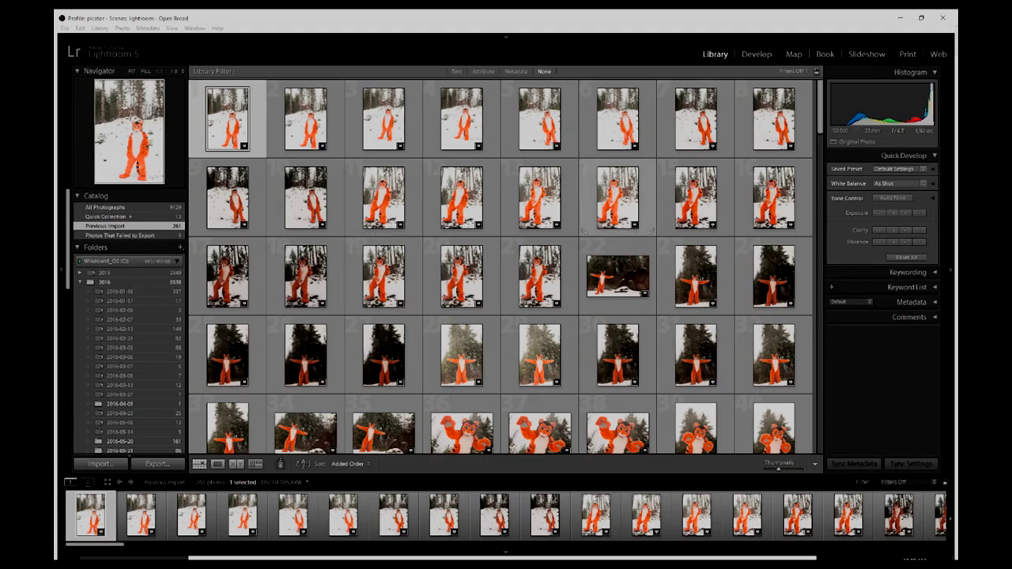
Open the 2016-12-02 folder and bring up the edited portrait DSC04004 for developing
scroll(127, 316, down, 10)
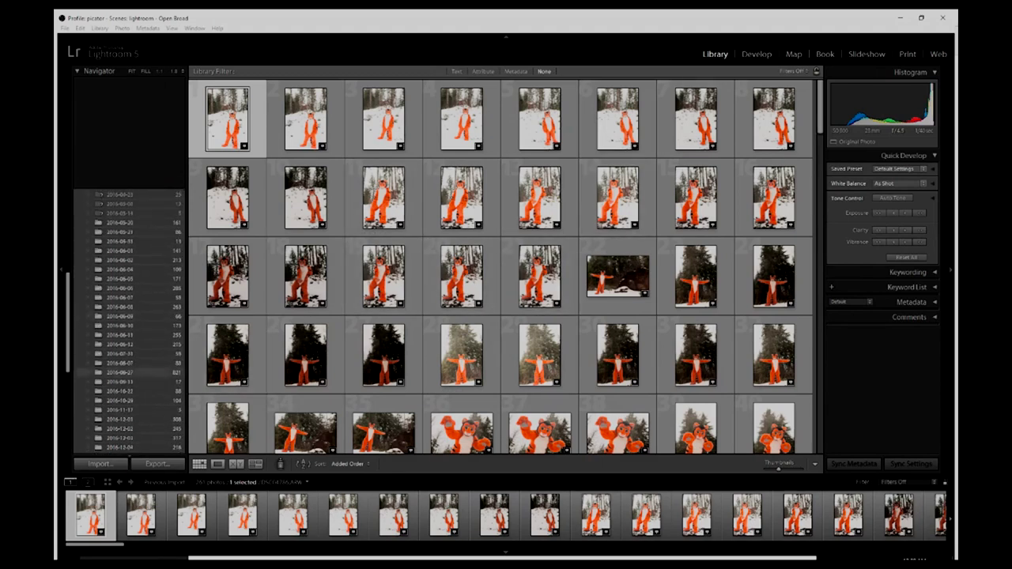
scroll(126, 316, up, 3)
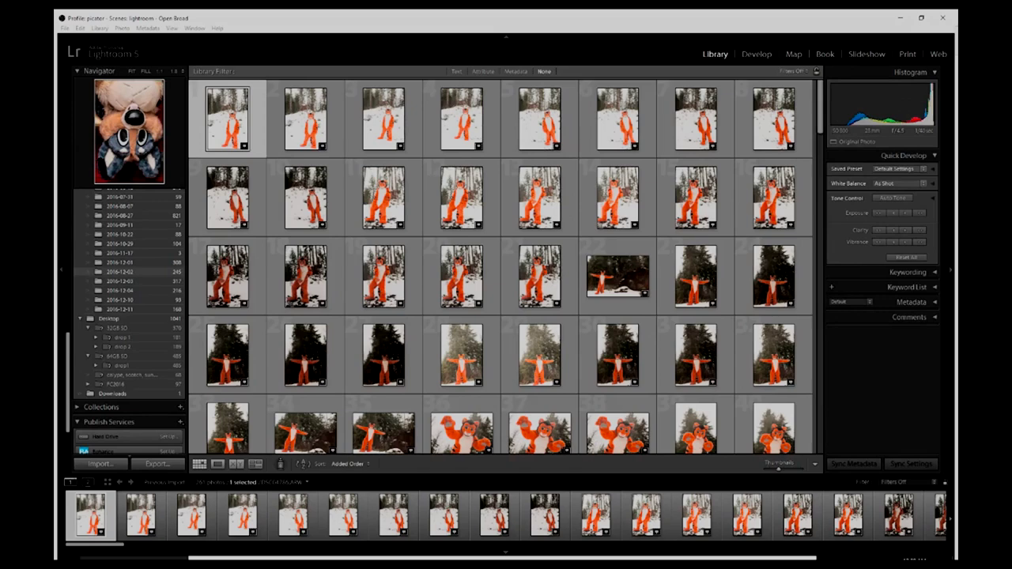
click(164, 272)
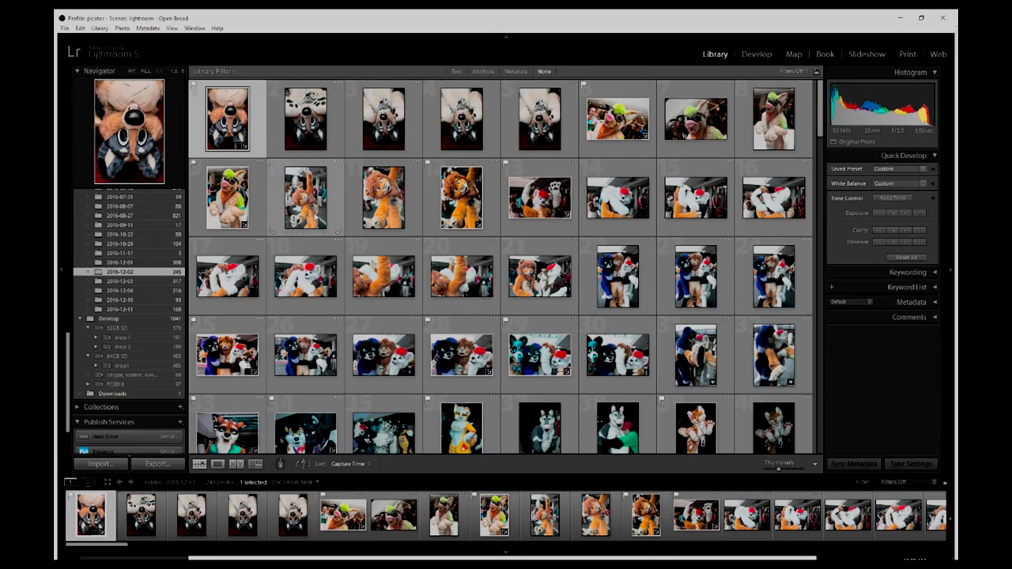
click(253, 204)
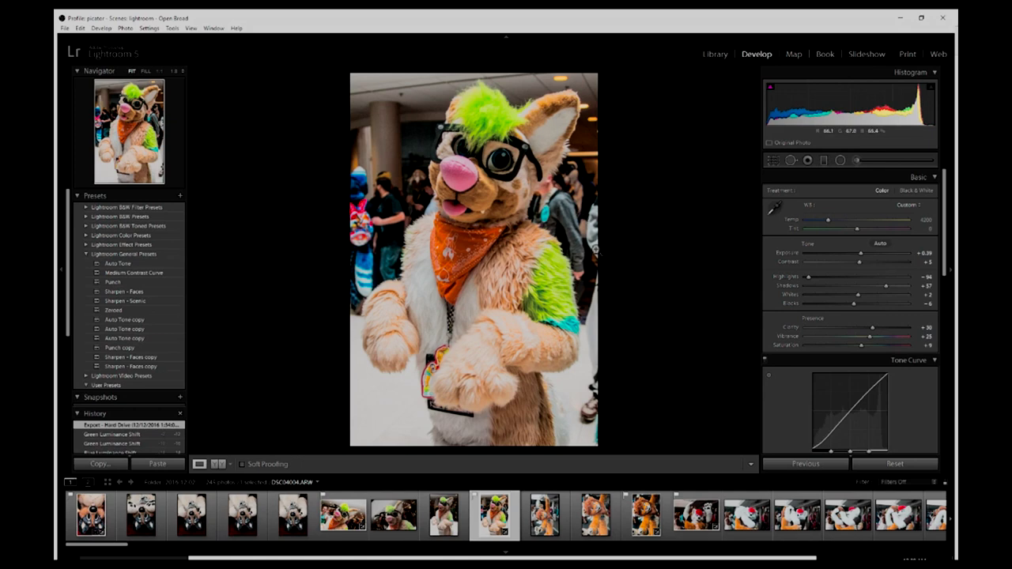
Compare the unedited portrait DSC04003 with the edited DSC04004, and view the close-up DSC04001 as before and after side by side
click(463, 526)
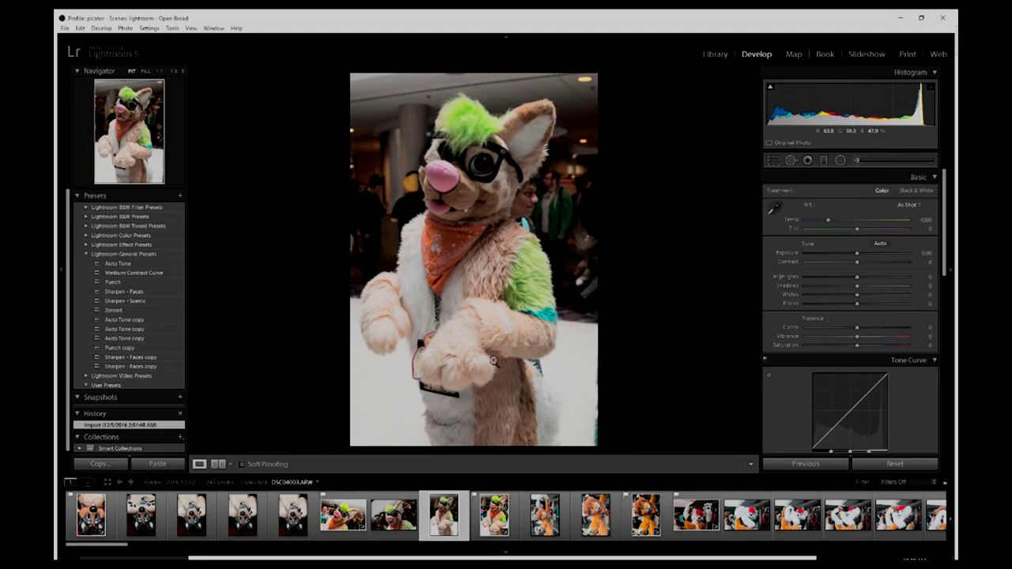
click(476, 526)
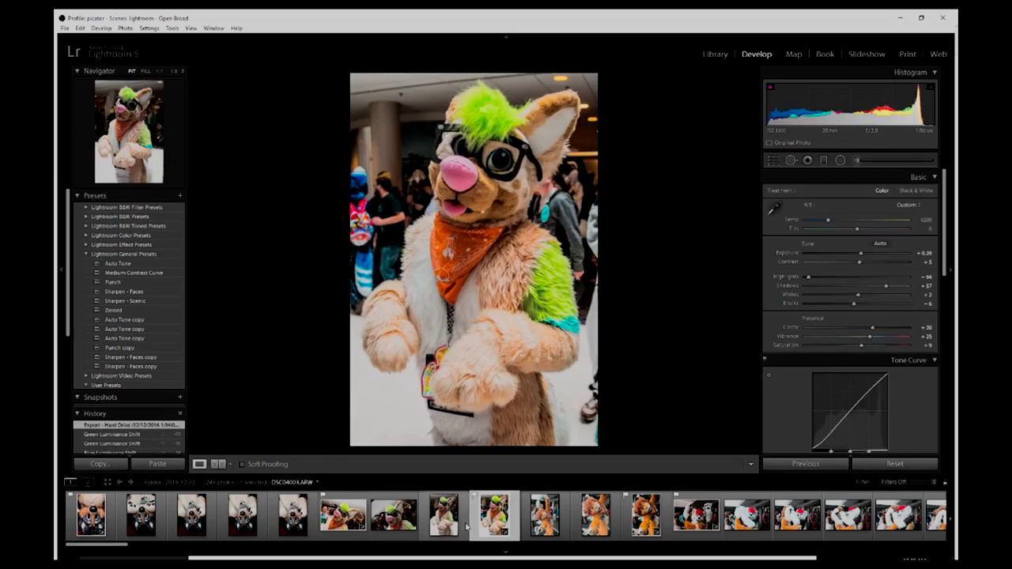
click(355, 537)
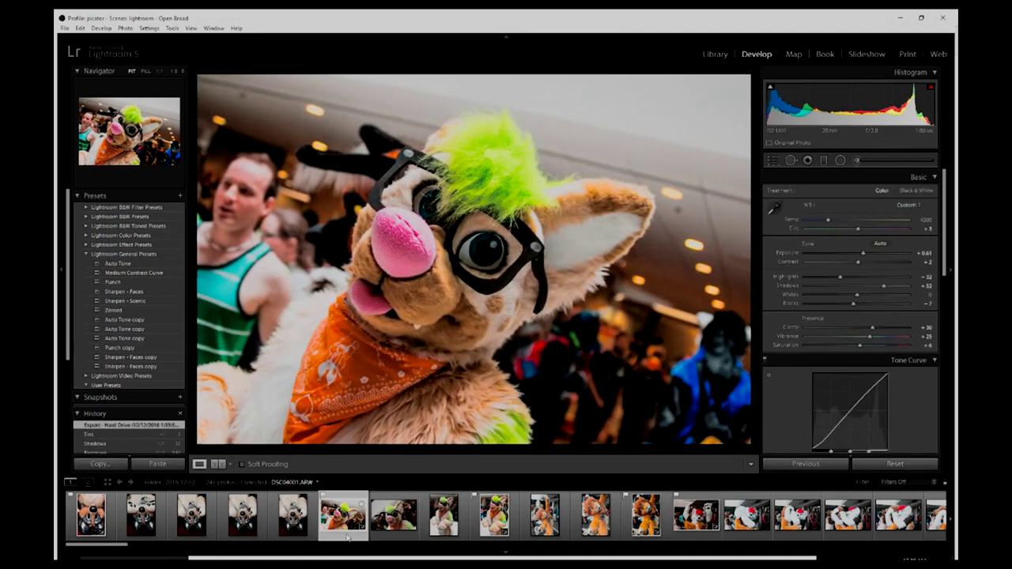
click(216, 465)
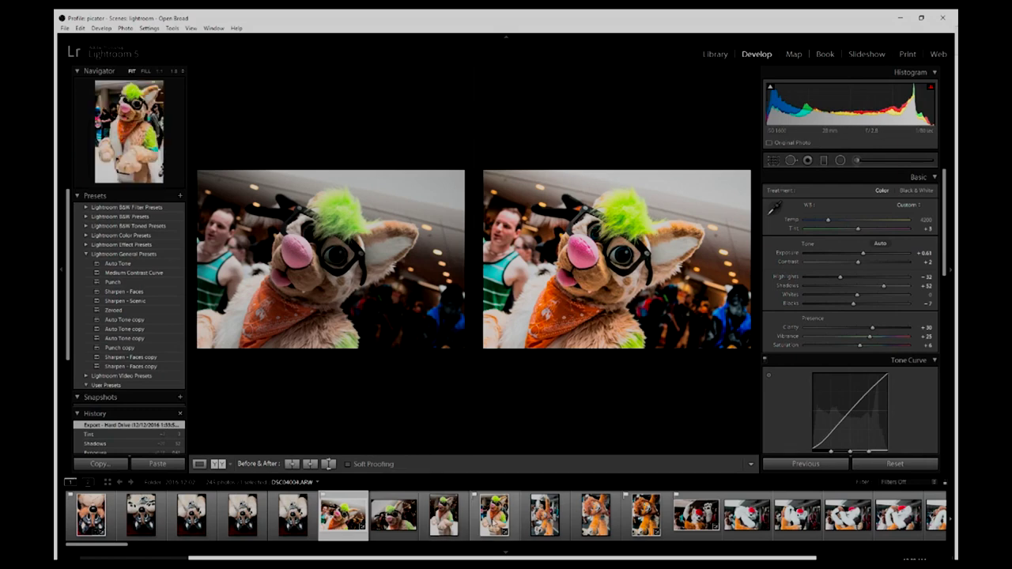
Select the unedited portrait DSC04003 in single-image view and apply the Punch and Medium Contrast Curve presets
click(461, 526)
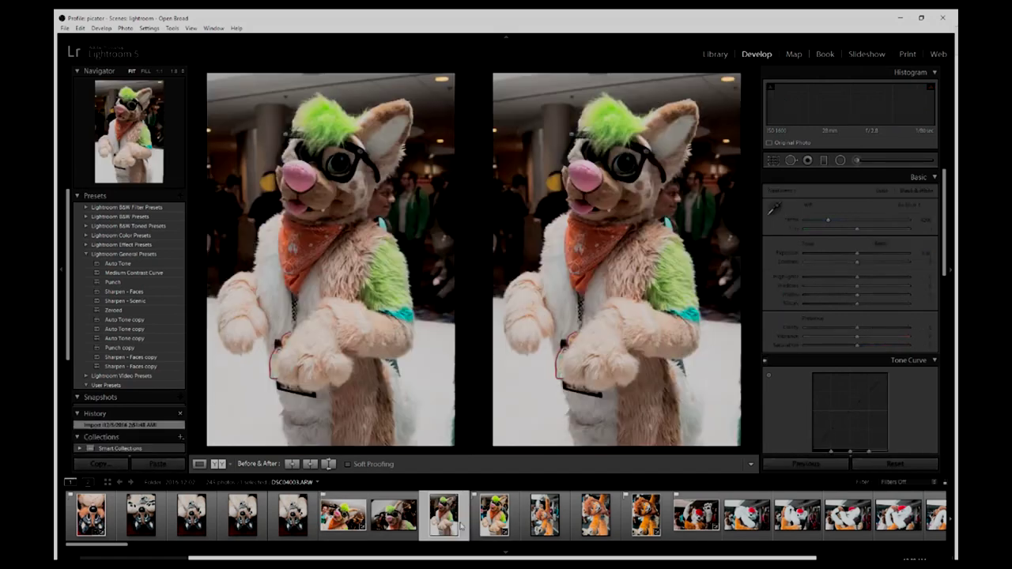
click(218, 464)
click(199, 465)
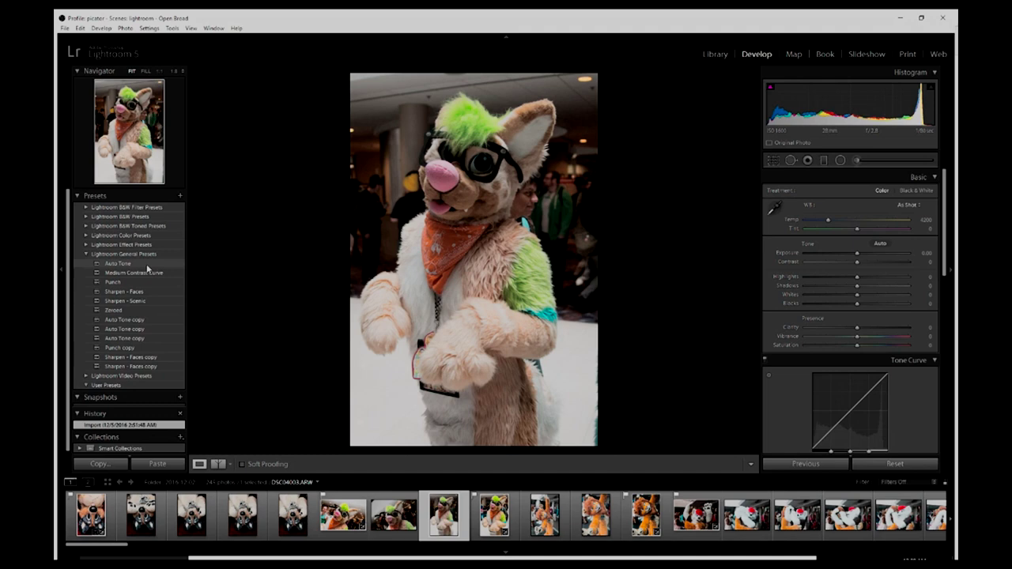
click(137, 284)
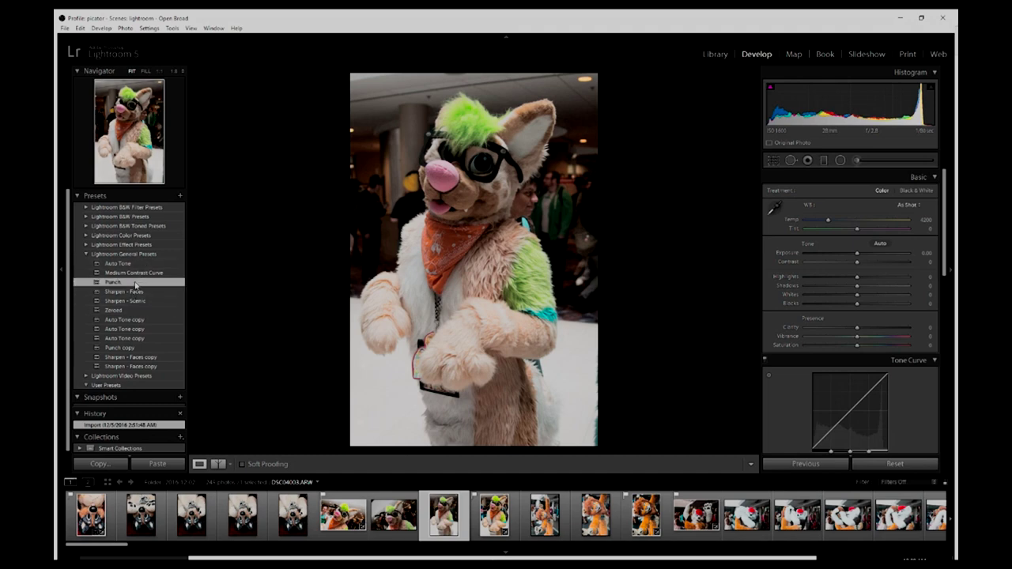
click(153, 273)
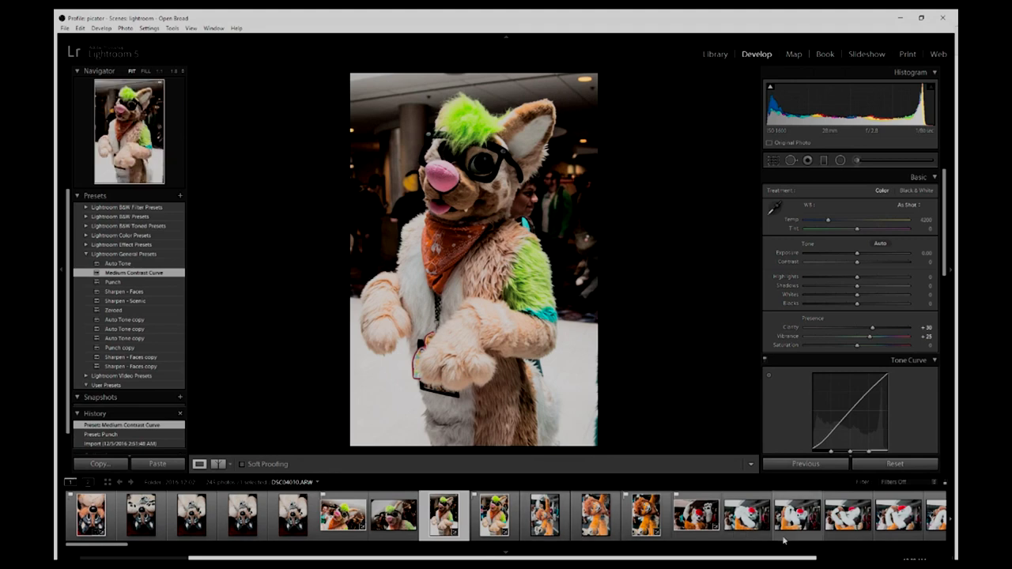
Apply the Auto Tone, Medium Contrast Curve and Punch presets to the hugging photo DSC04009
click(747, 515)
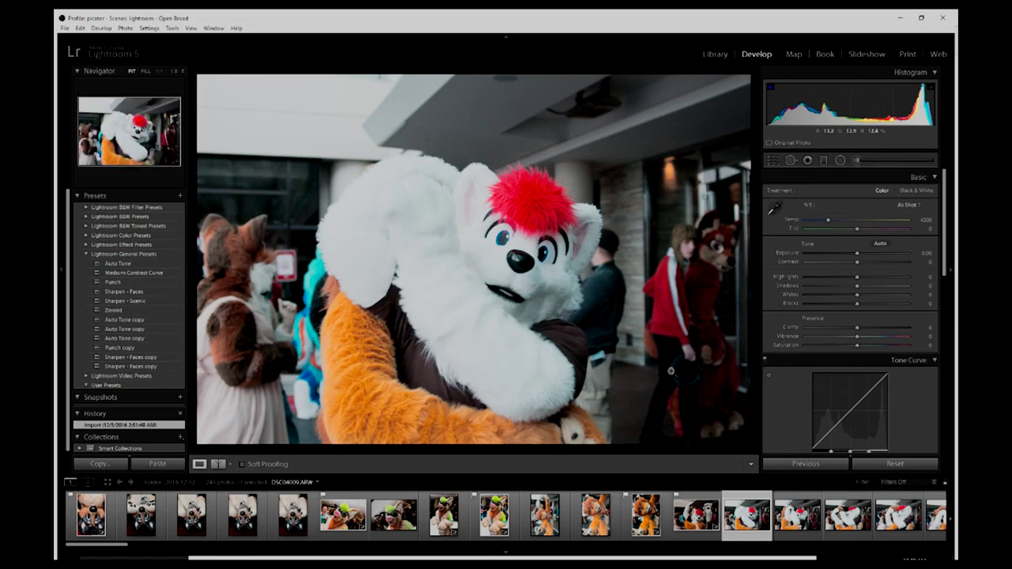
click(138, 265)
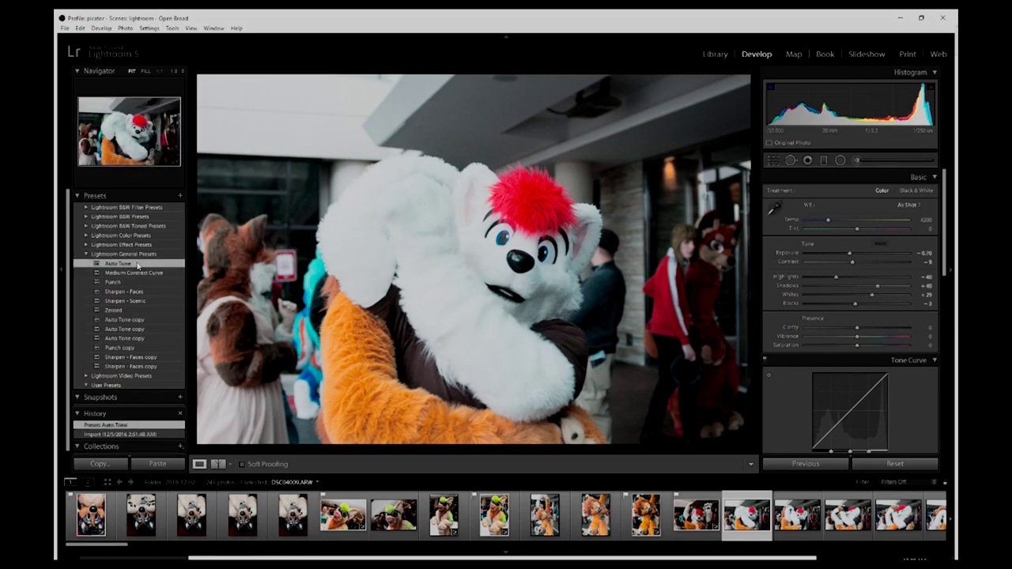
click(139, 272)
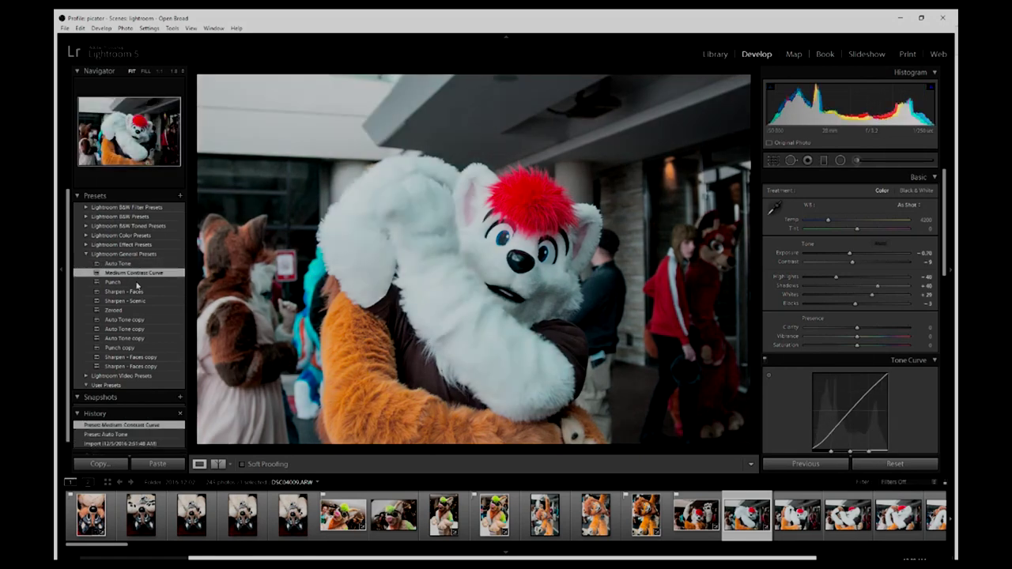
click(139, 282)
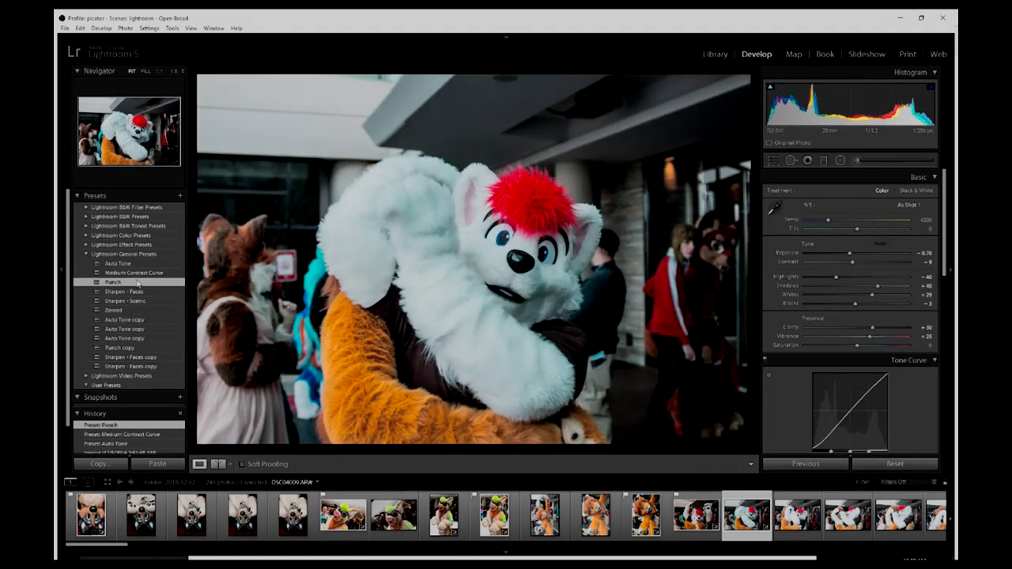
Apply the Auto Tone preset to portrait DSC04003 and set its white balance by sampling the white chest fur
click(433, 529)
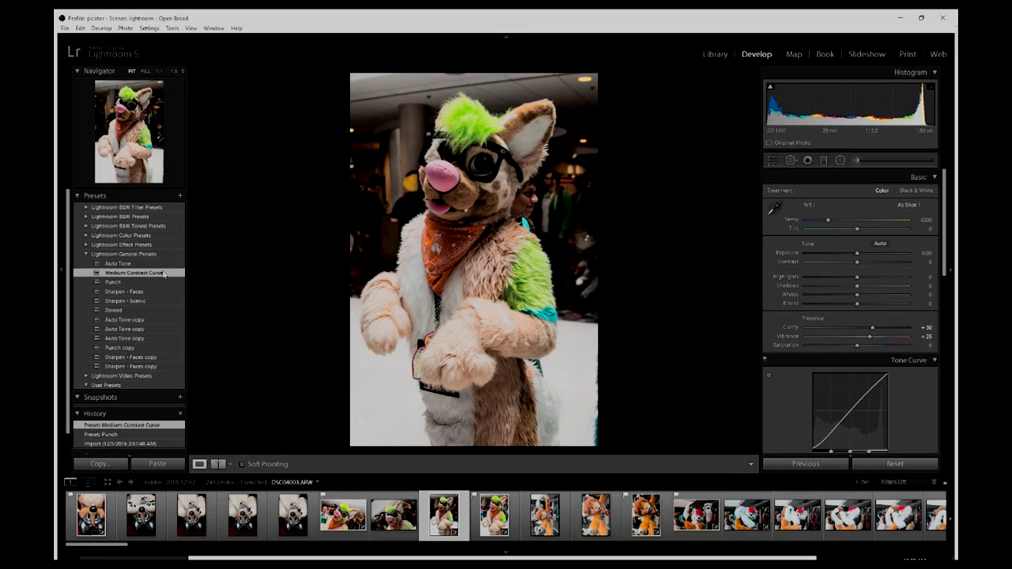
click(134, 264)
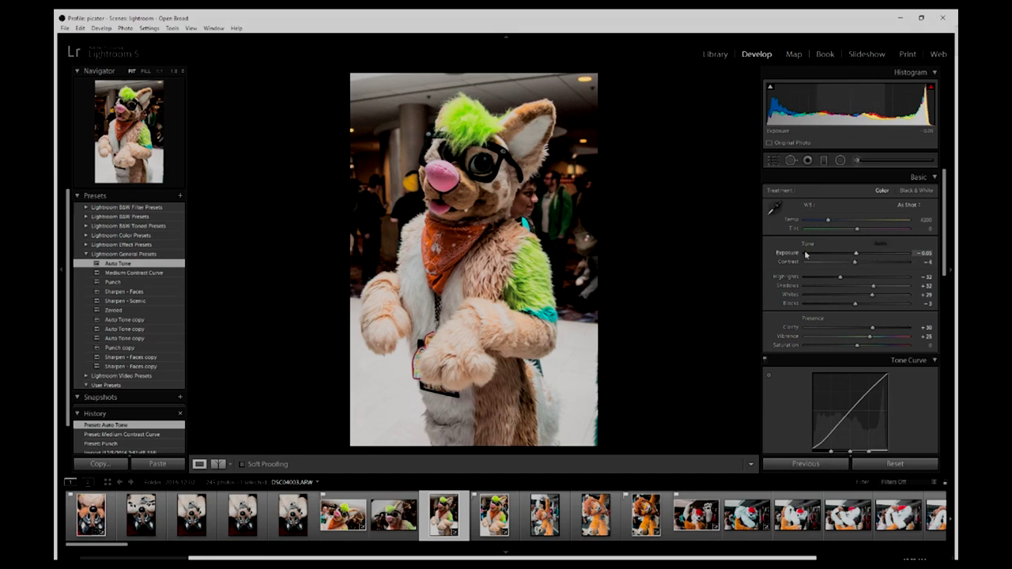
click(774, 207)
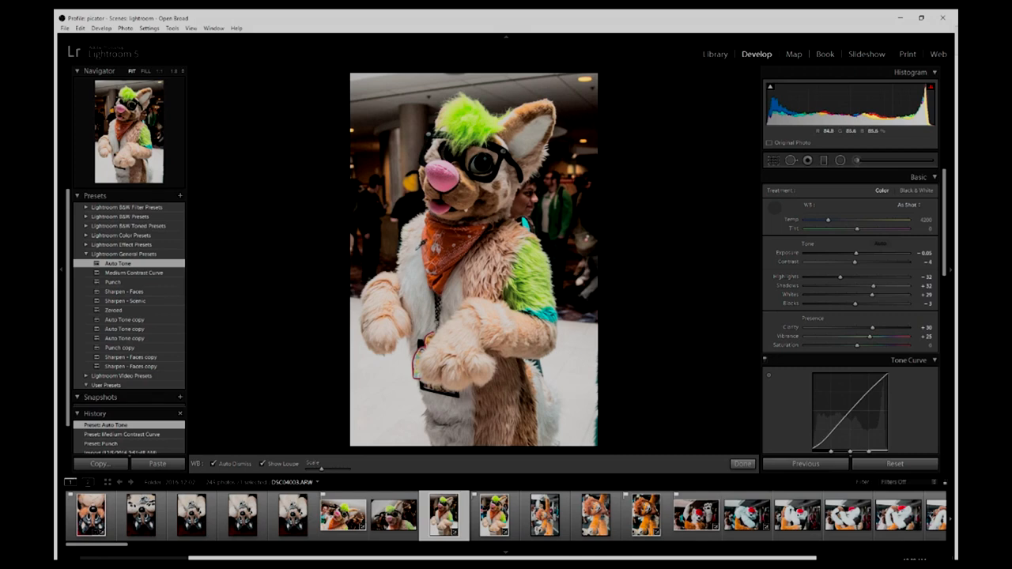
click(421, 245)
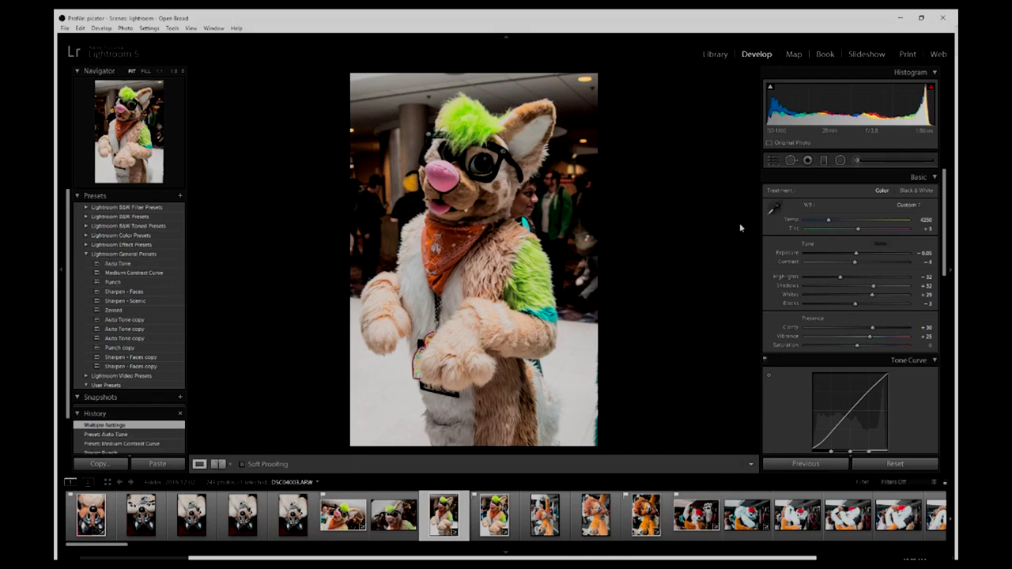
Fine-tune the portrait's white balance to a temperature of 4200 and a tint of +4
click(828, 222)
drag(829, 223, 824, 224)
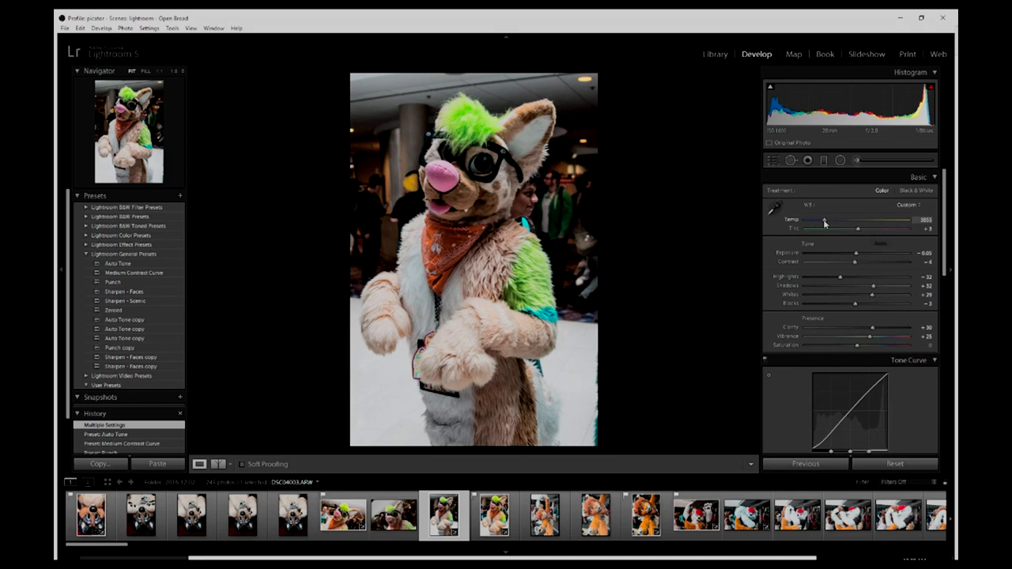
drag(825, 223, 829, 222)
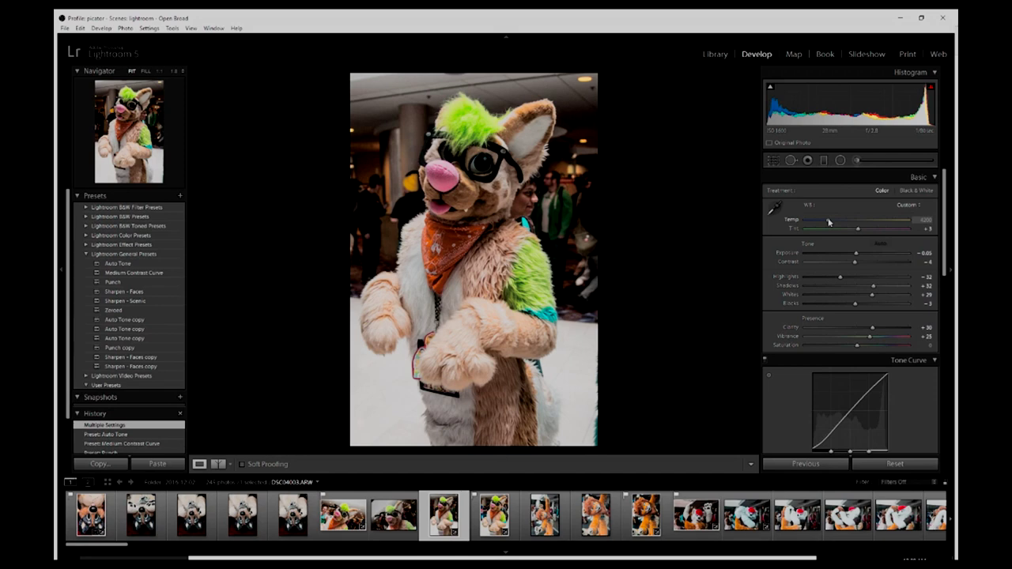
drag(829, 222, 828, 222)
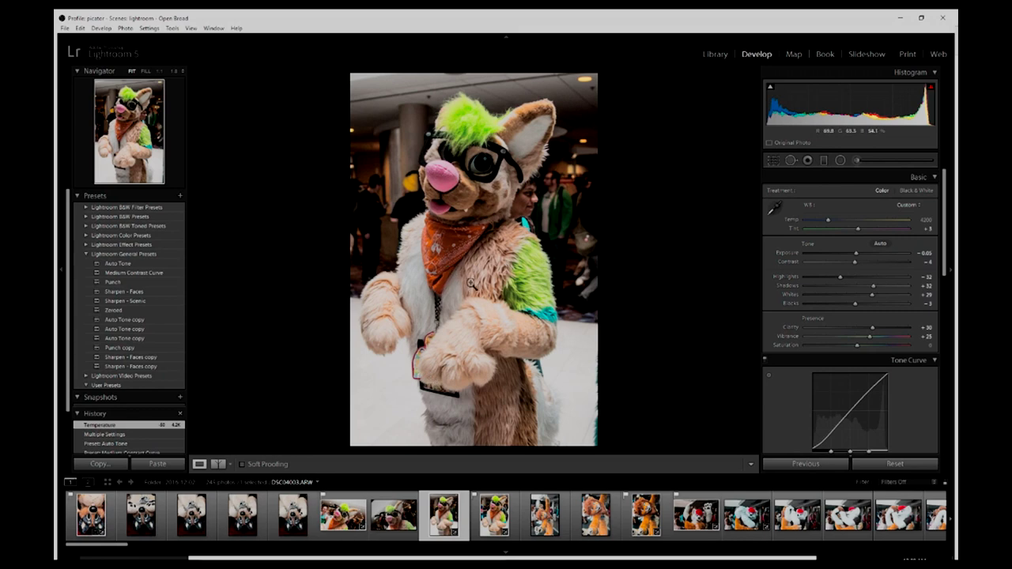
click(774, 210)
click(422, 258)
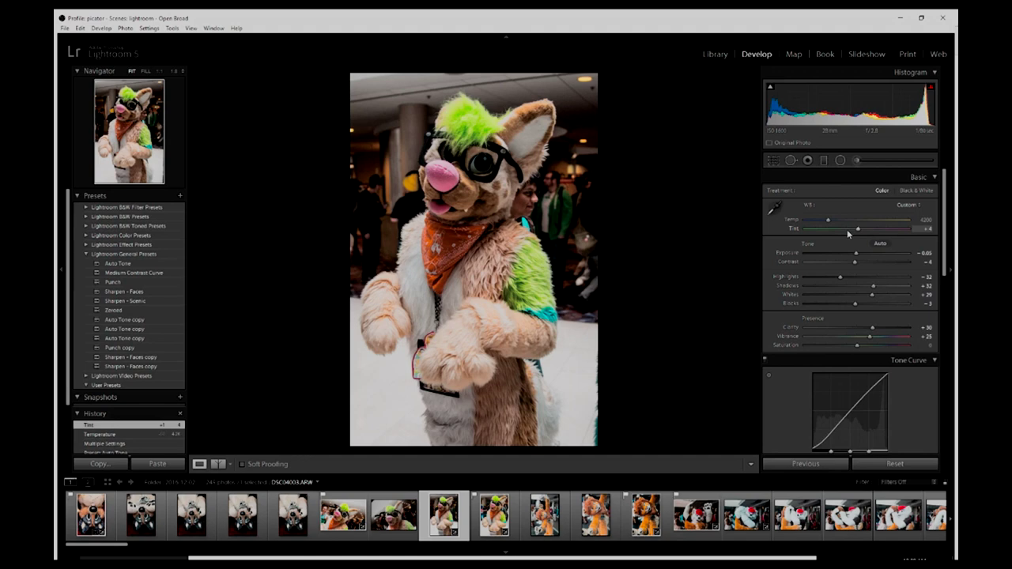
drag(849, 233, 849, 234)
click(847, 245)
Set the portrait's saturation to +10 and its contrast to +10
drag(861, 348, 861, 349)
drag(861, 349, 863, 348)
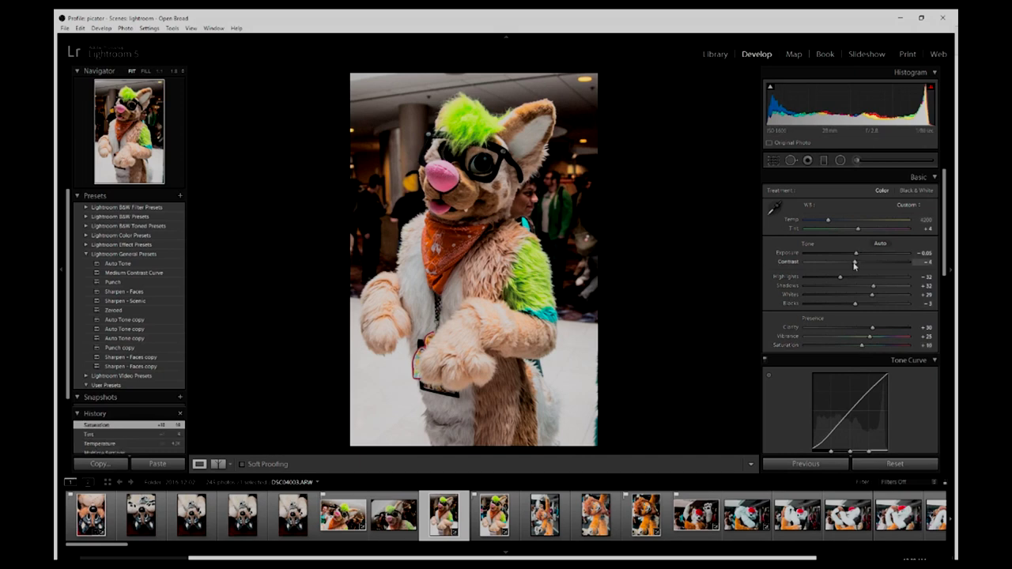
drag(855, 265, 860, 265)
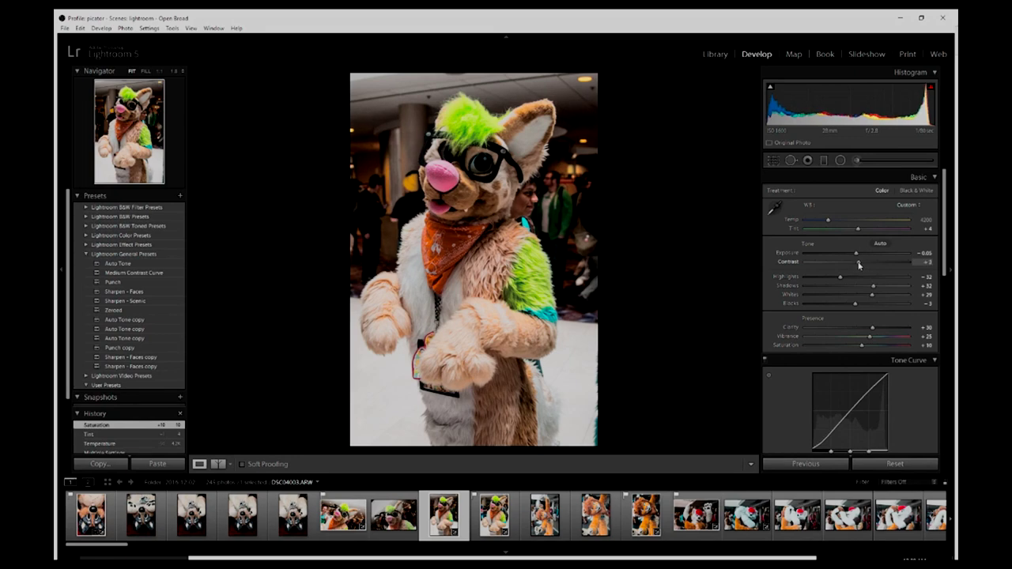
mouse_move(858, 265)
mouse_down()
mouse_move(905, 268)
mouse_move(789, 264)
mouse_move(862, 270)
mouse_up()
Compare the shoulder fur up close with contrast at 0 and at +10, ending at +10 in the full view
click(505, 266)
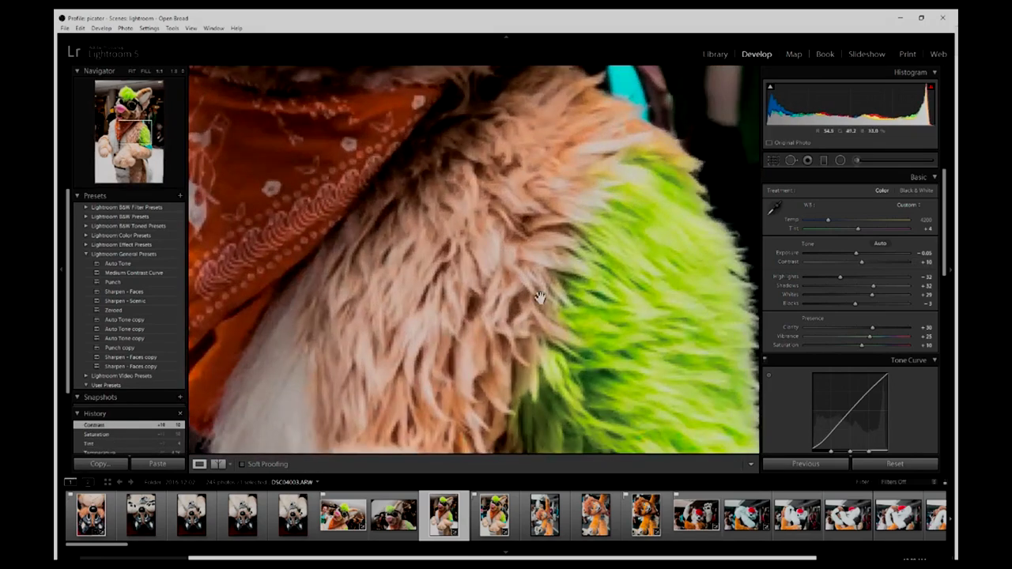
mouse_move(864, 264)
mouse_down()
mouse_move(890, 263)
mouse_move(857, 270)
mouse_up()
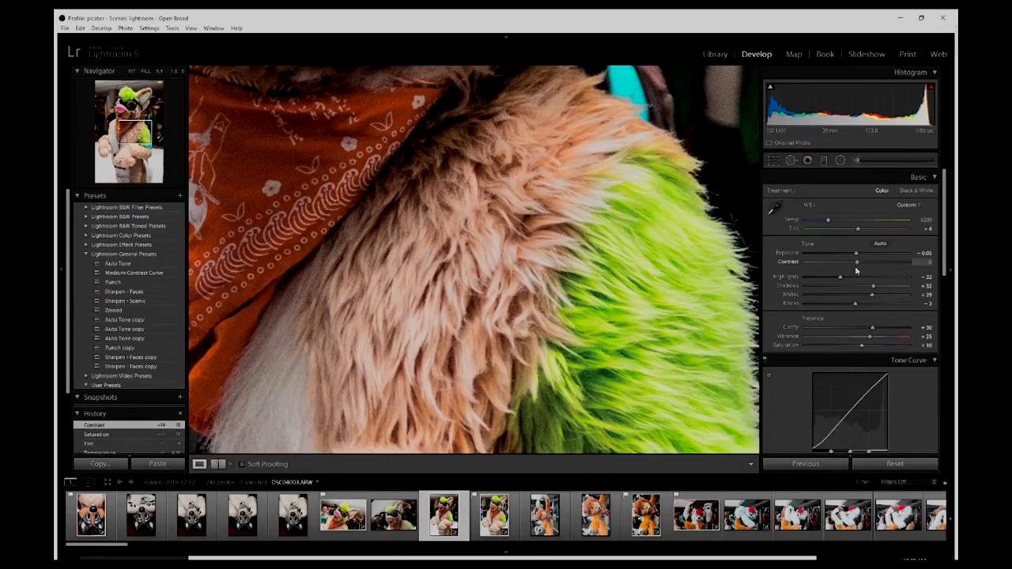
drag(857, 270, 861, 271)
click(623, 237)
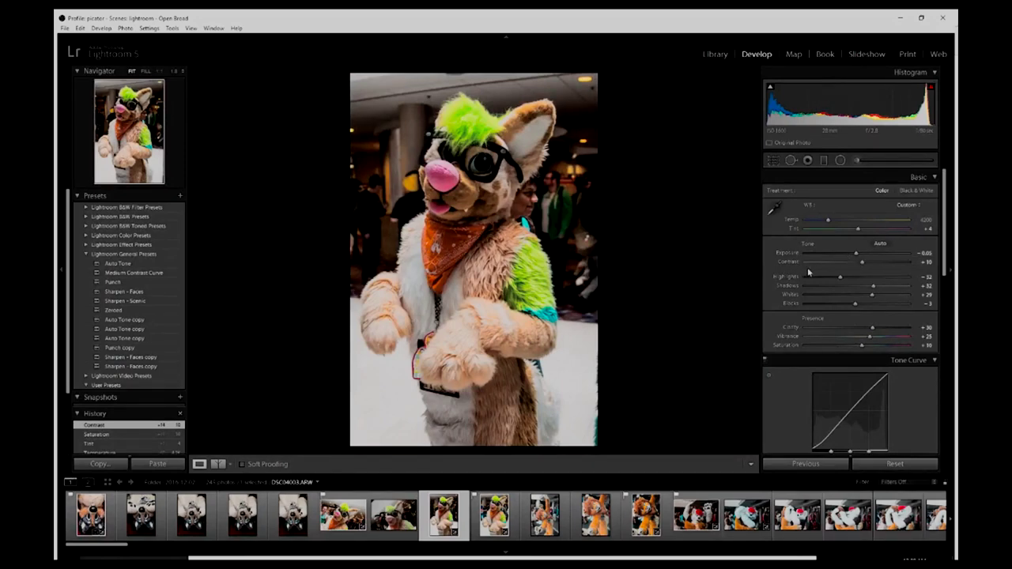
Adjust the portrait's tone to exposure -0.25, highlights 0, shadows +100, whites +44 and blacks -14
double_click(857, 256)
drag(857, 256, 860, 257)
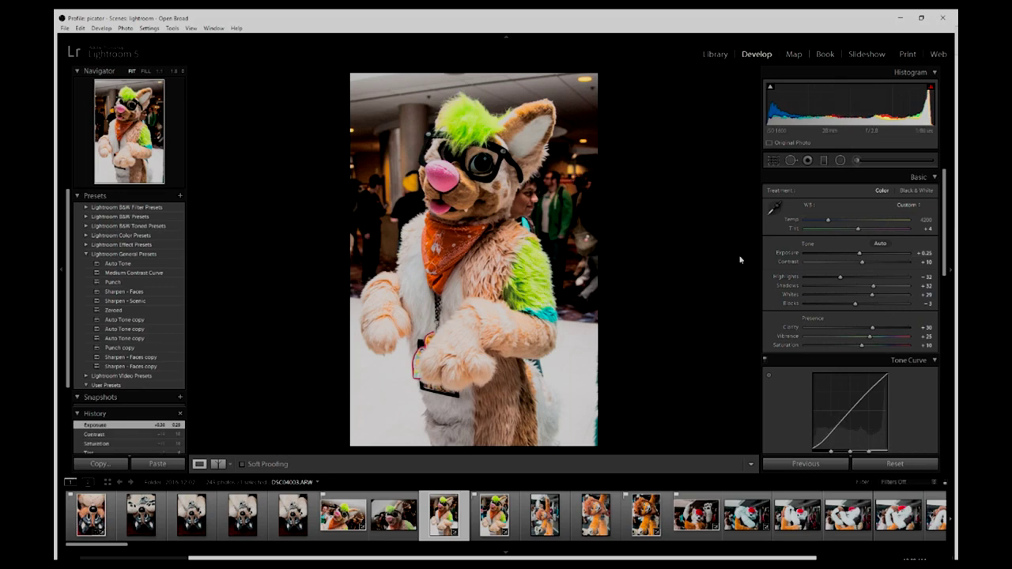
drag(840, 277, 857, 303)
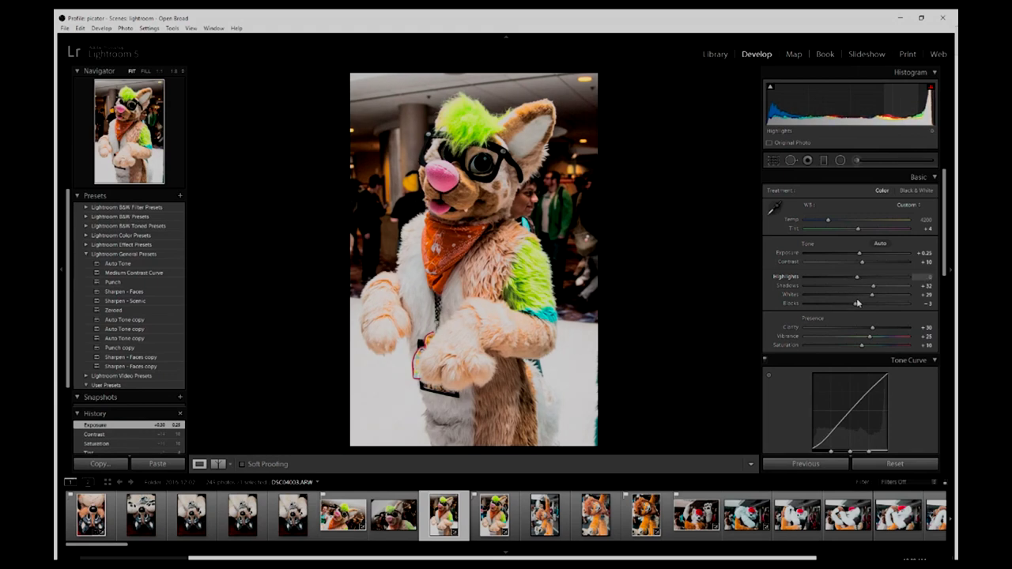
drag(863, 256, 857, 258)
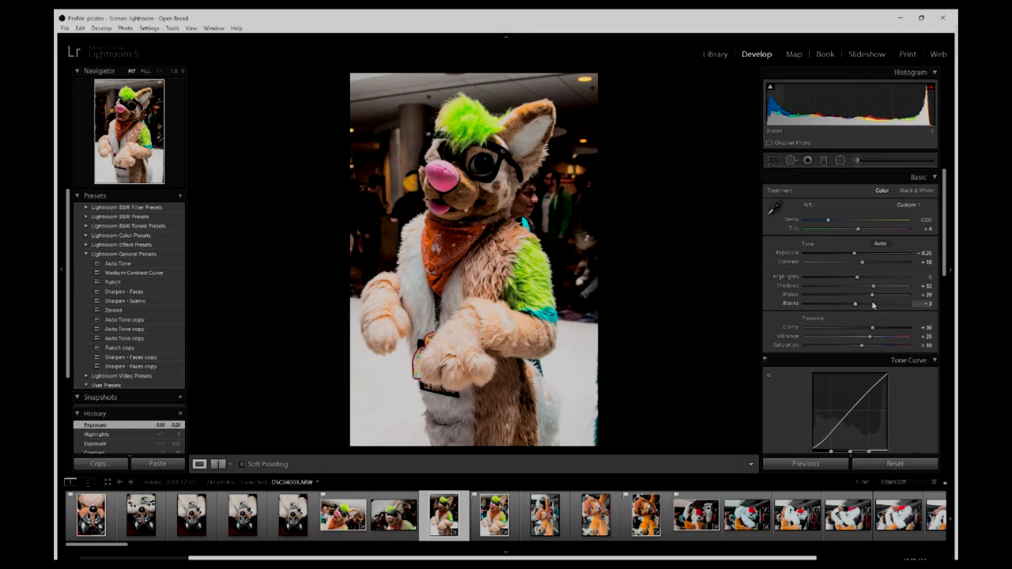
drag(874, 291, 912, 299)
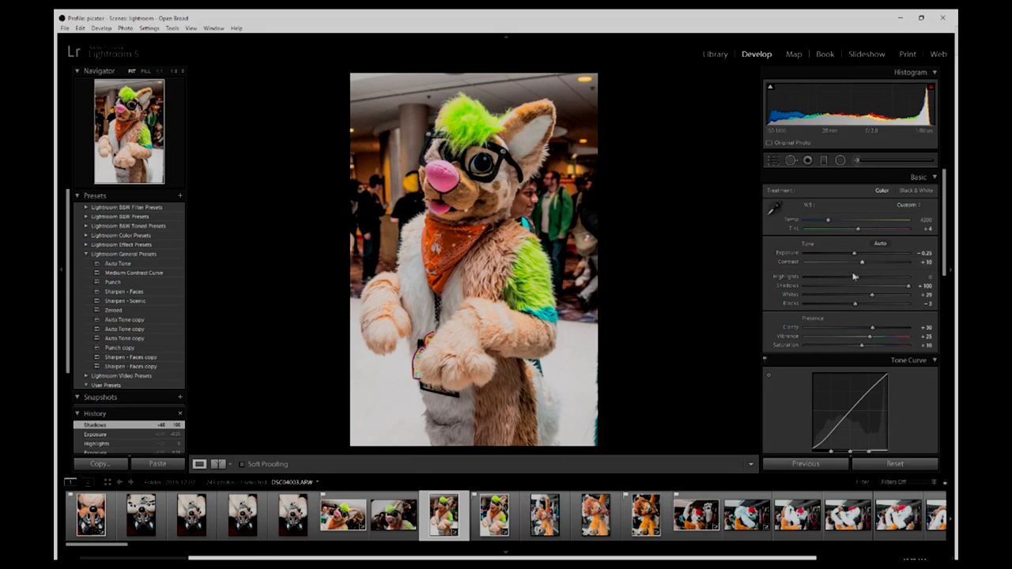
drag(859, 307, 878, 298)
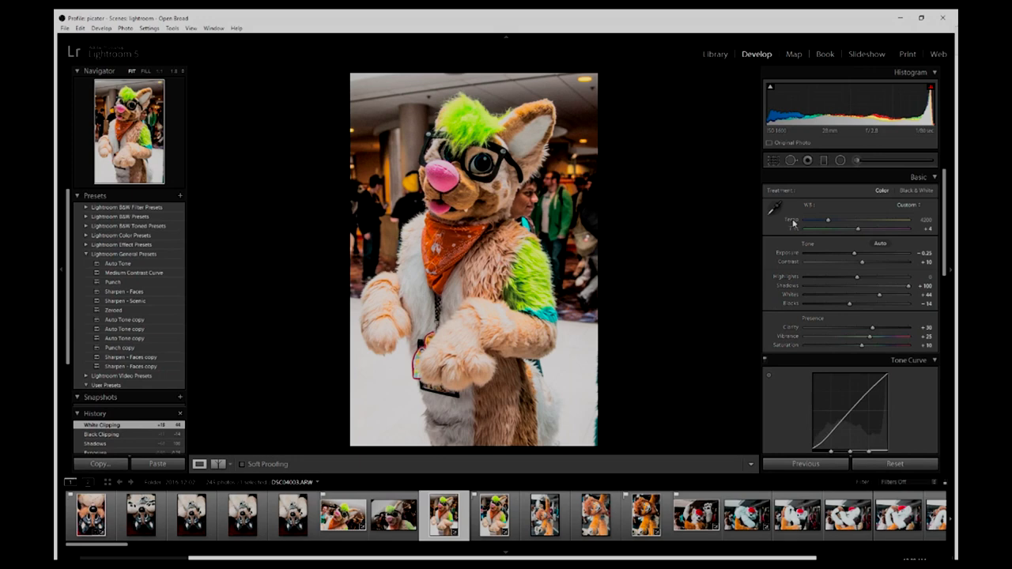
Set the portrait's green luminance to -12 in the HSL adjustments
scroll(773, 327, down, 6)
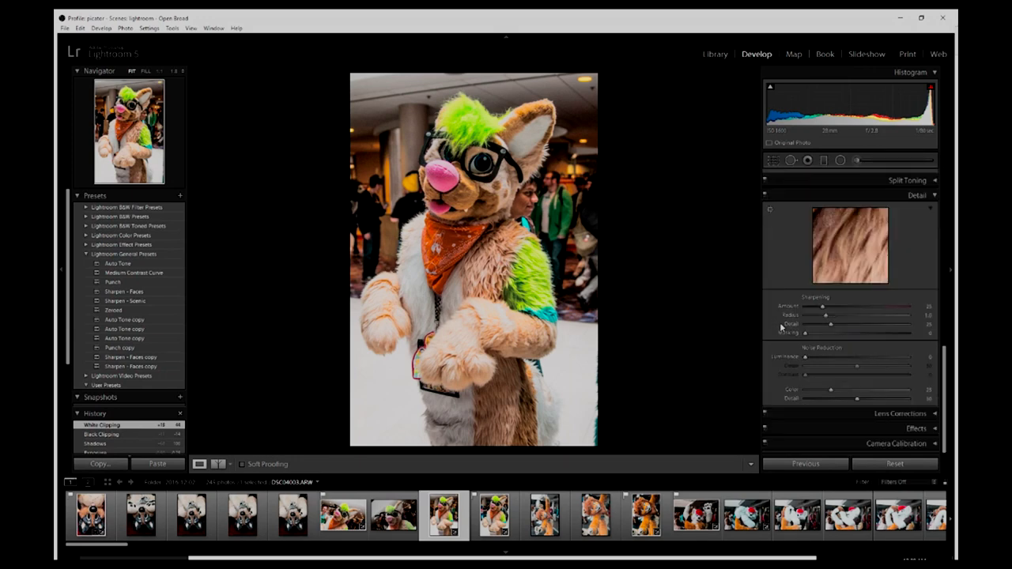
scroll(793, 307, up, 4)
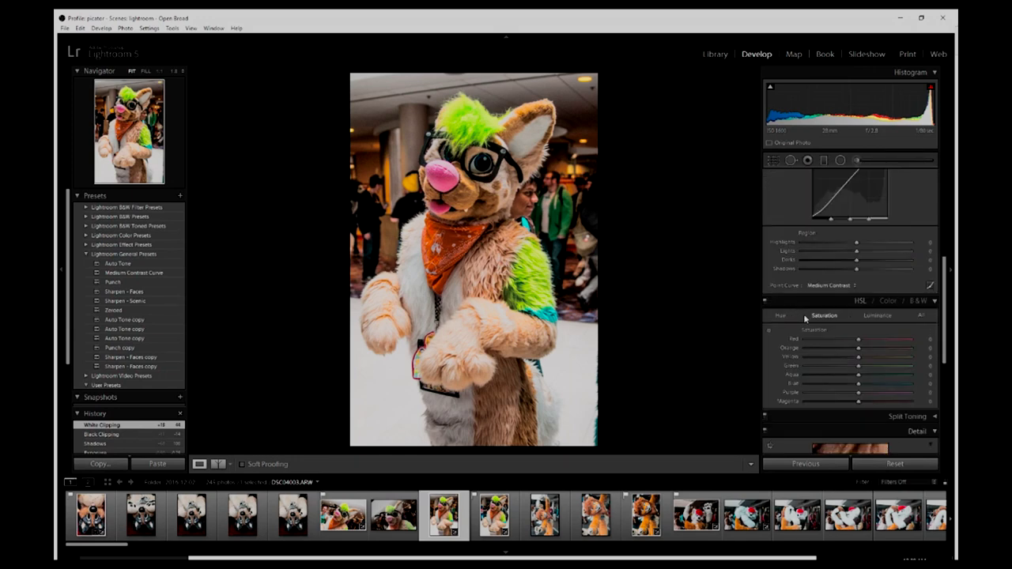
click(876, 315)
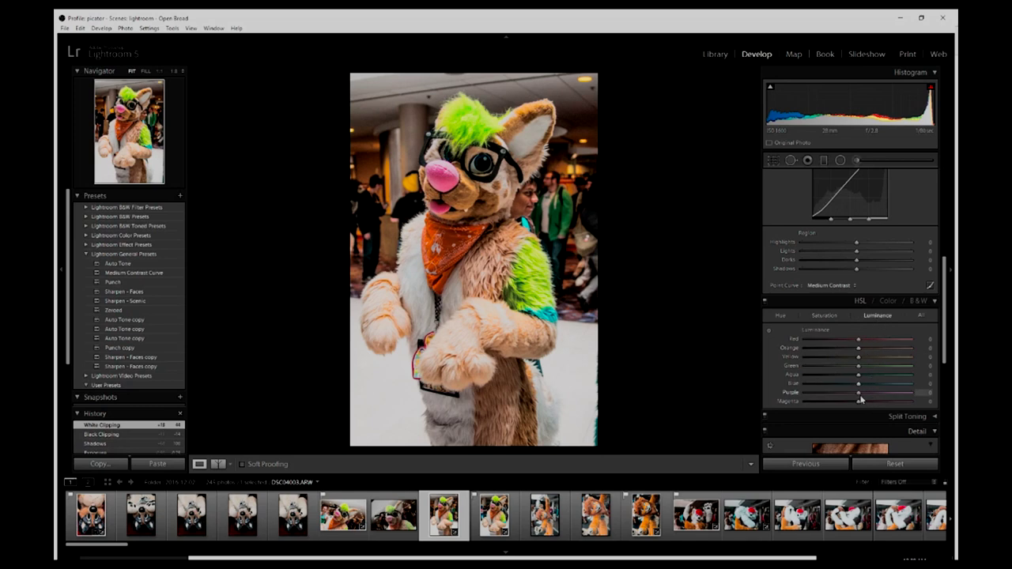
mouse_move(859, 368)
mouse_down()
mouse_move(878, 368)
mouse_move(838, 369)
mouse_move(856, 368)
mouse_up()
drag(860, 370, 864, 371)
drag(862, 371, 858, 372)
drag(852, 372, 865, 369)
Raise the portrait's green saturation to +15 and its magenta saturation to +35
click(821, 316)
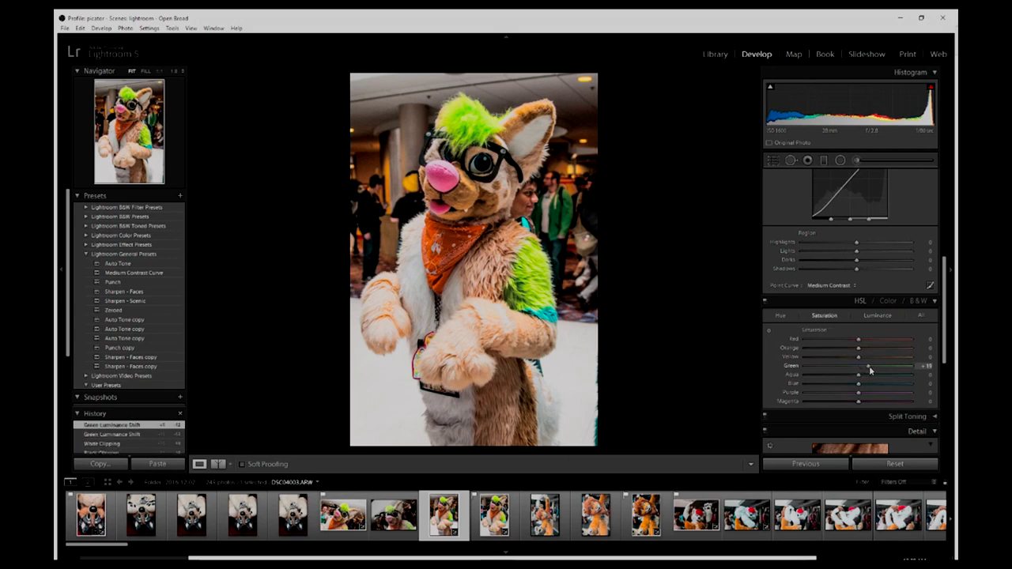
drag(867, 370, 867, 370)
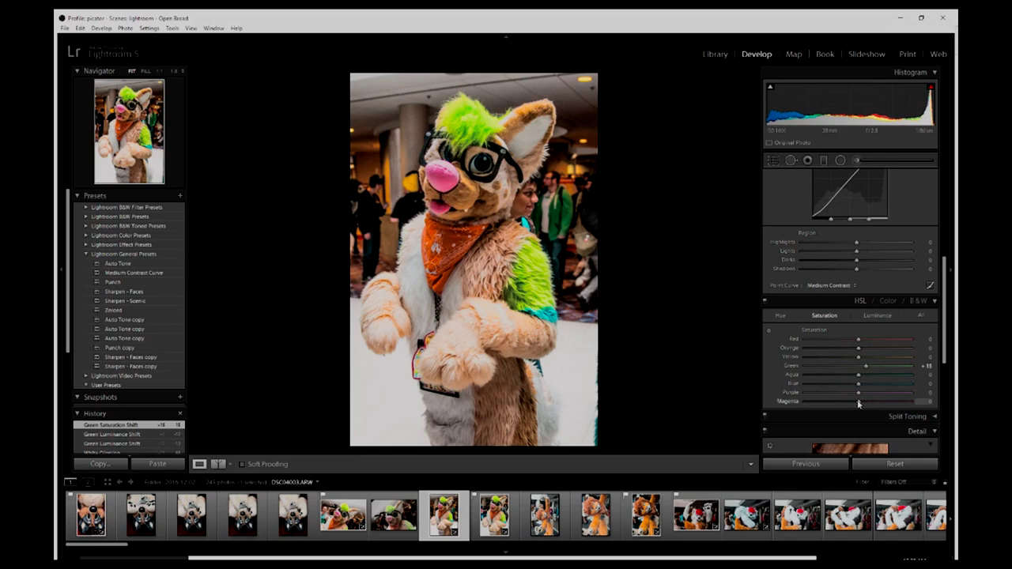
mouse_move(863, 404)
mouse_down()
mouse_move(930, 413)
mouse_move(874, 409)
mouse_move(912, 402)
mouse_move(810, 414)
mouse_move(864, 412)
mouse_up()
drag(874, 412, 876, 412)
Lower the portrait's magenta luminance to -15 to deepen the pink nose
click(877, 315)
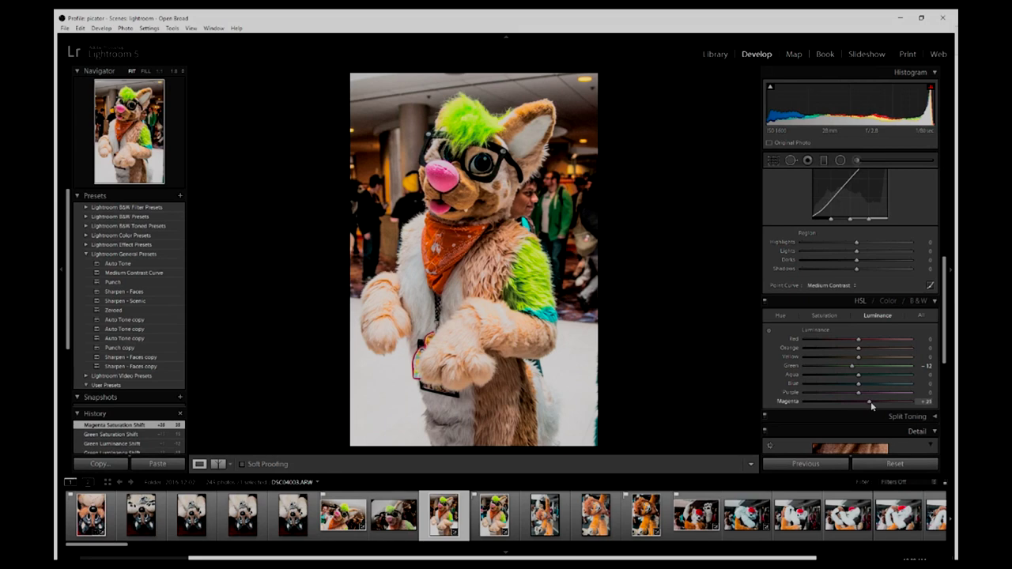
mouse_move(871, 404)
mouse_down()
mouse_move(837, 410)
mouse_move(904, 414)
mouse_move(853, 421)
mouse_move(861, 420)
mouse_up()
drag(853, 420, 853, 418)
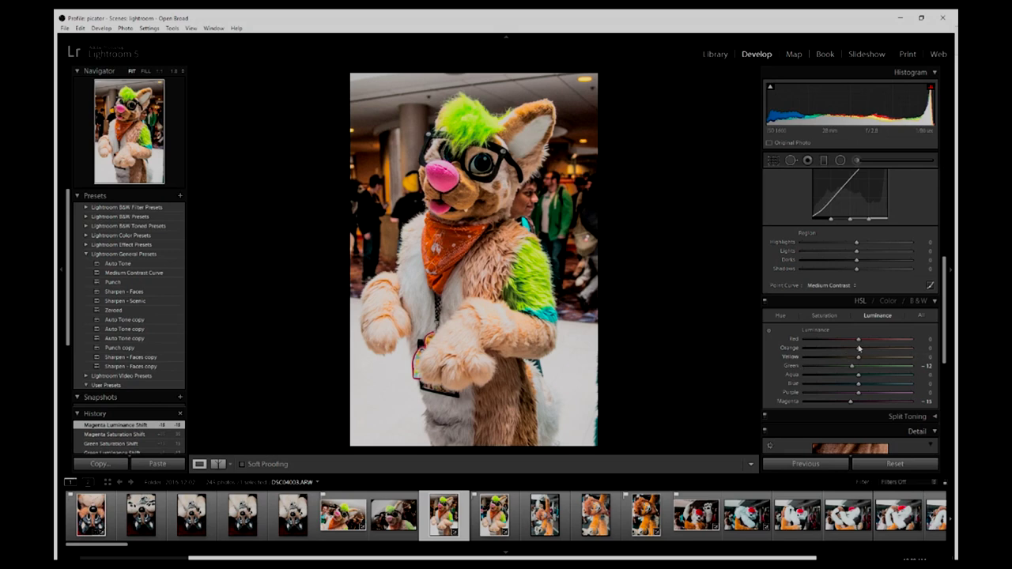
Raise the portrait's colour saturation to +11 for orange, +27 for aqua and +25 for blue
click(827, 312)
mouse_move(858, 353)
mouse_down()
mouse_move(874, 354)
mouse_move(832, 350)
mouse_move(857, 360)
mouse_up()
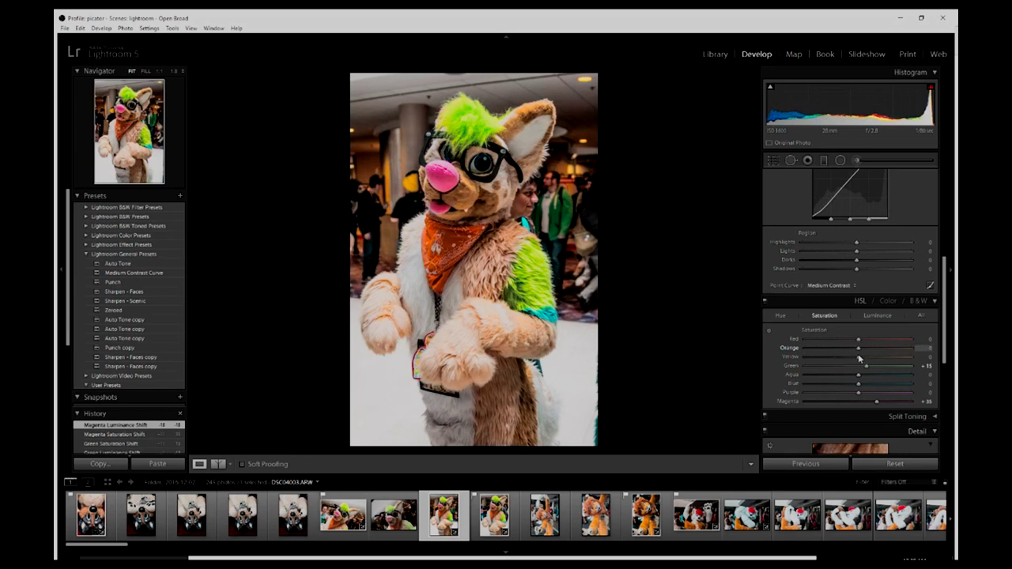
mouse_move(851, 360)
mouse_down()
mouse_move(804, 362)
mouse_move(867, 366)
mouse_up()
mouse_move(874, 369)
mouse_down()
mouse_move(862, 368)
mouse_move(864, 354)
mouse_up()
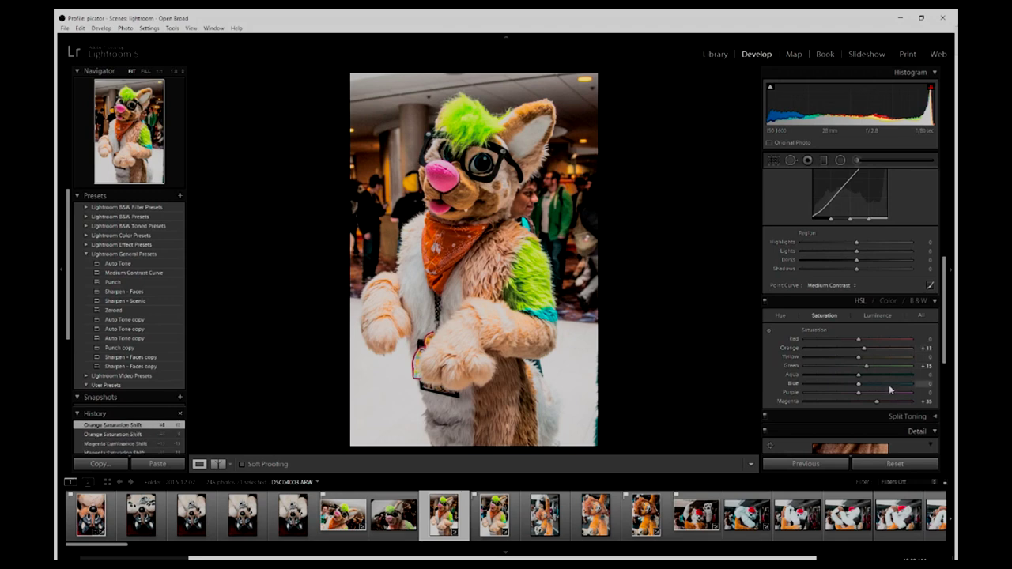
drag(860, 378, 880, 382)
drag(818, 387, 874, 383)
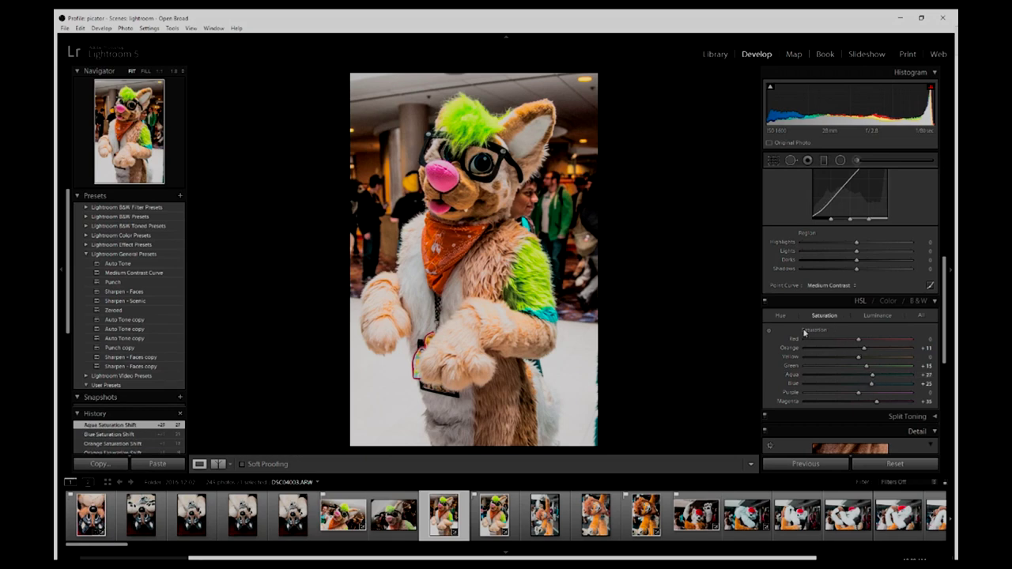
Compare the face up close with the adjacent, already edited photo of the same fursuit, ending on the portrait being edited
scroll(780, 355, down, 5)
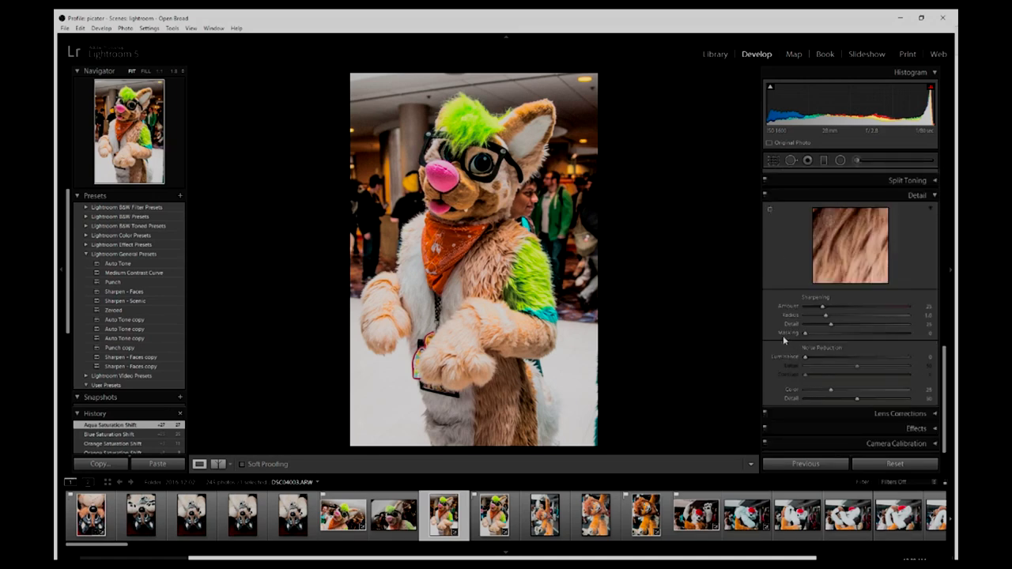
scroll(789, 324, up, 6)
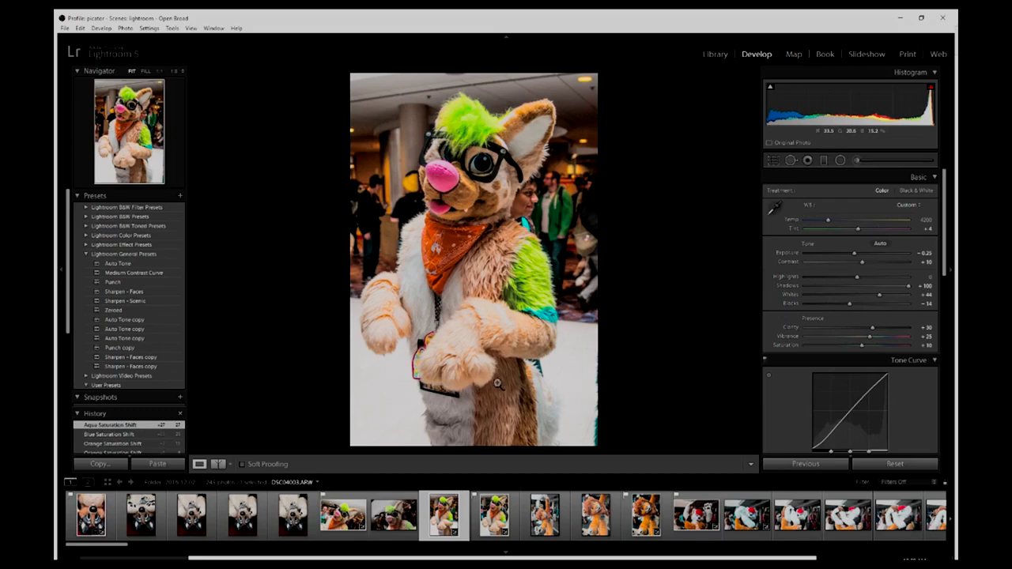
click(485, 166)
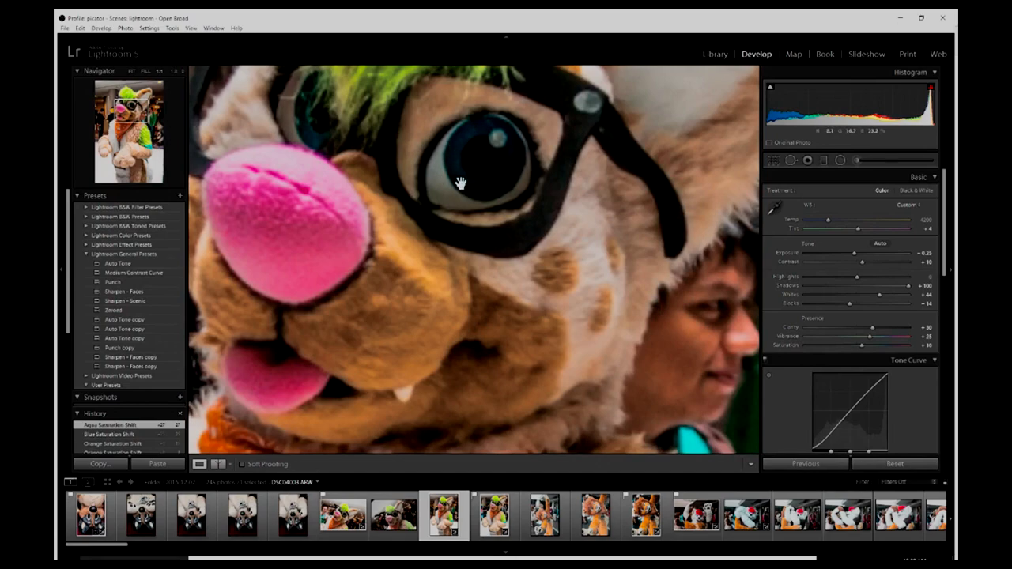
click(495, 515)
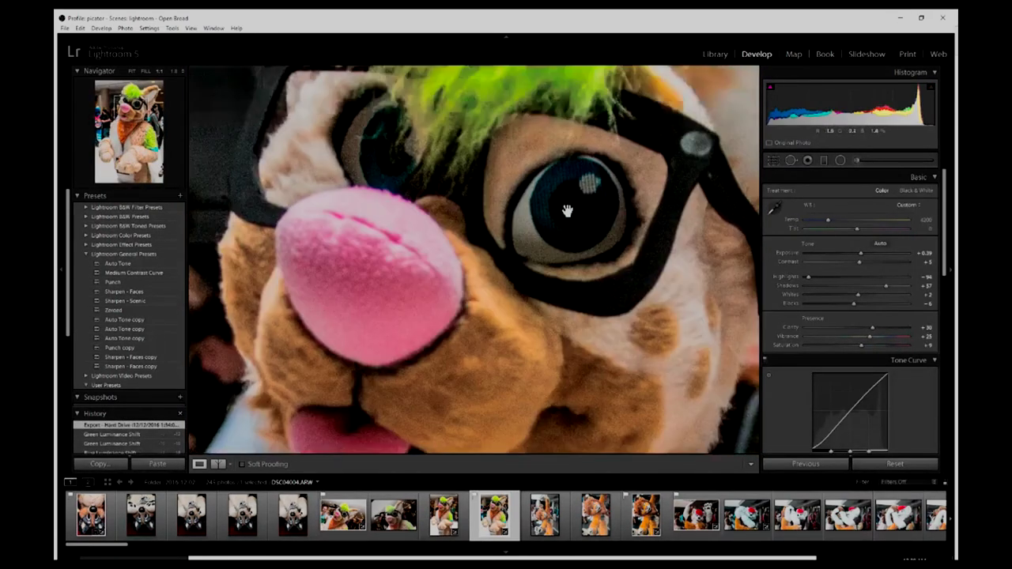
scroll(543, 400, down, 10)
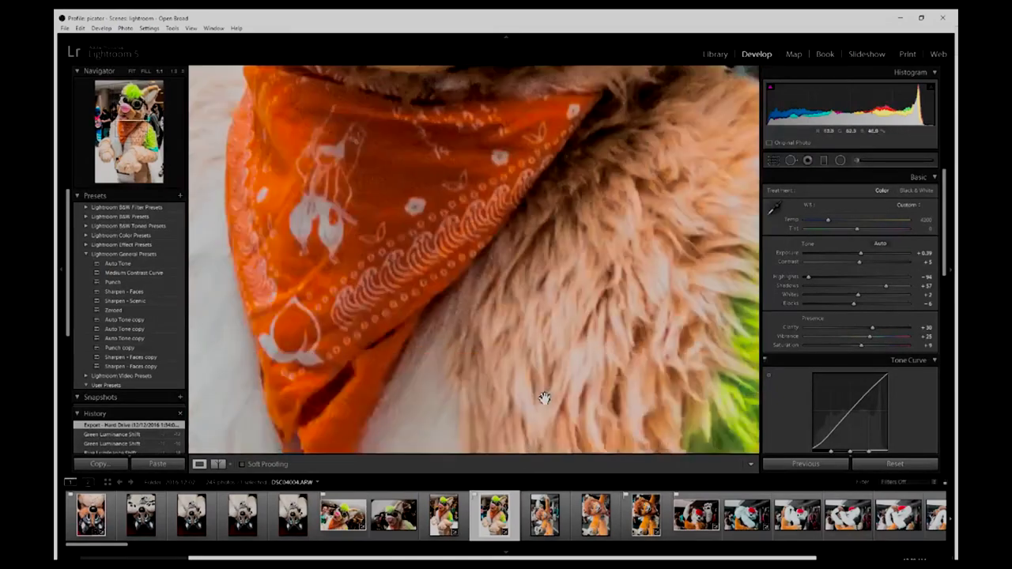
scroll(543, 400, up, 5)
key(Left)
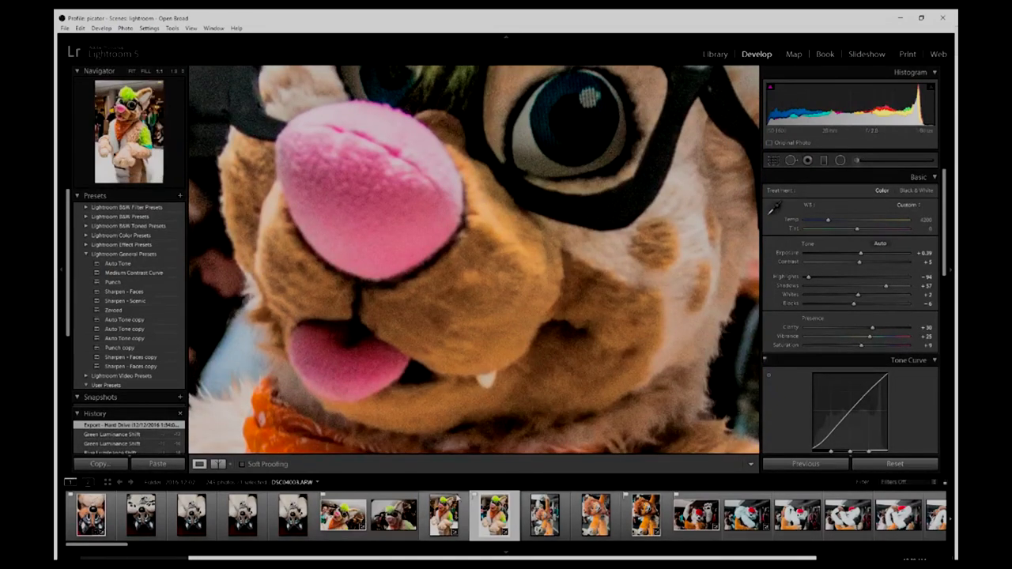
key(Right)
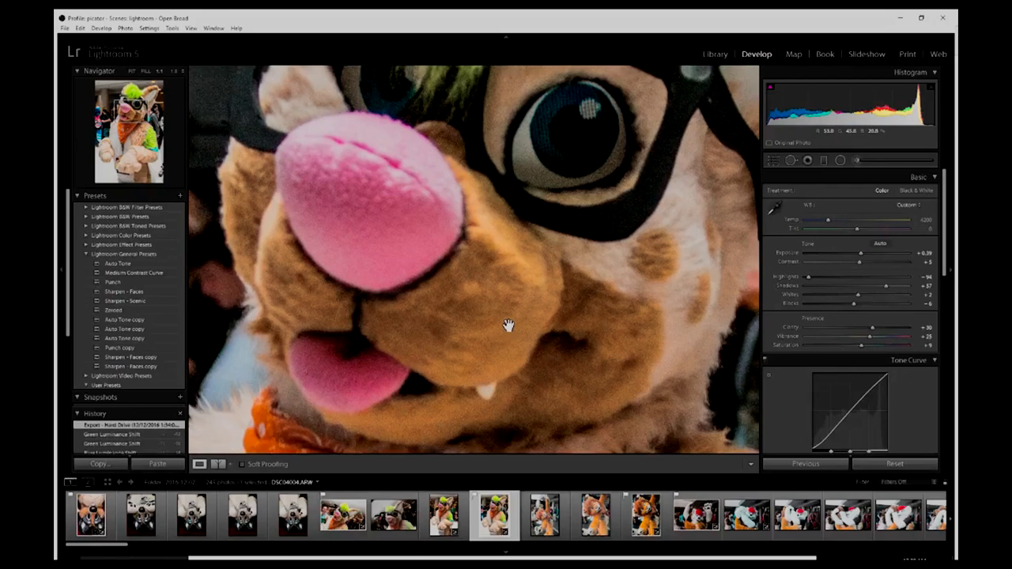
scroll(508, 324, up, 4)
scroll(508, 325, down, 2)
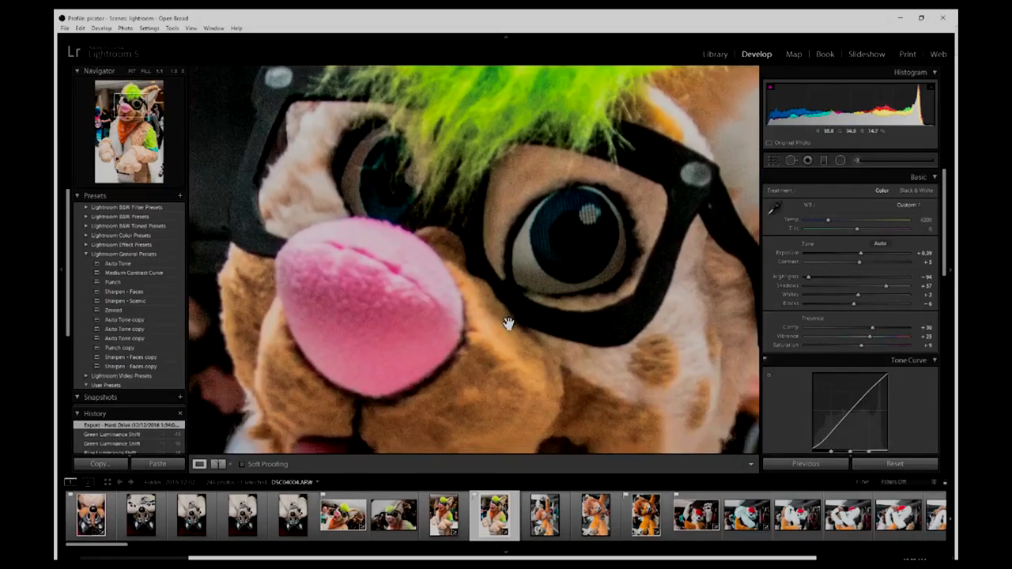
click(460, 528)
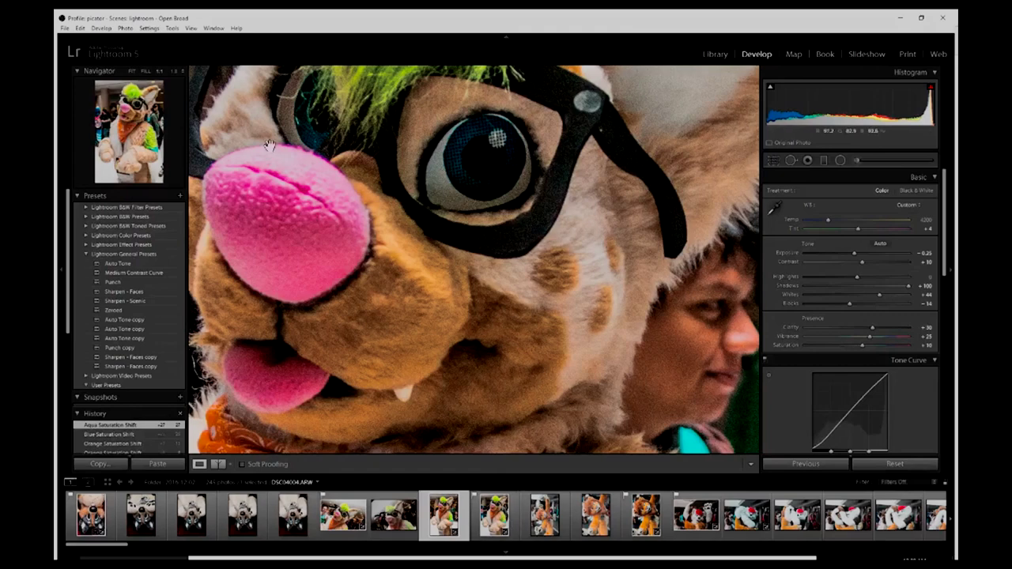
Readjust the portrait's magenta luminance and set its magenta saturation to +23
scroll(806, 372, down, 5)
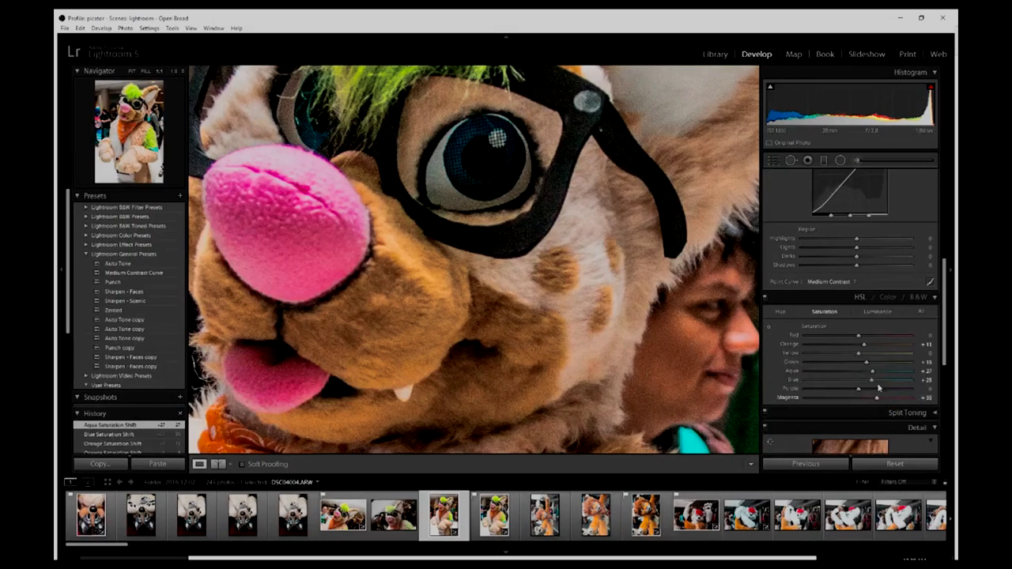
click(877, 311)
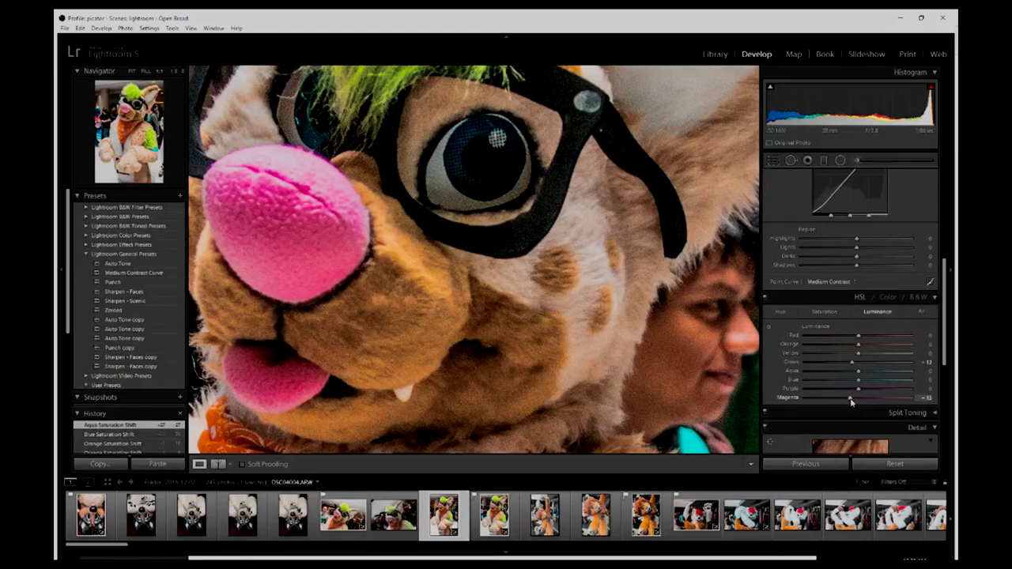
drag(838, 397, 855, 399)
click(824, 312)
mouse_move(875, 401)
mouse_down()
mouse_move(859, 403)
mouse_move(870, 408)
mouse_up()
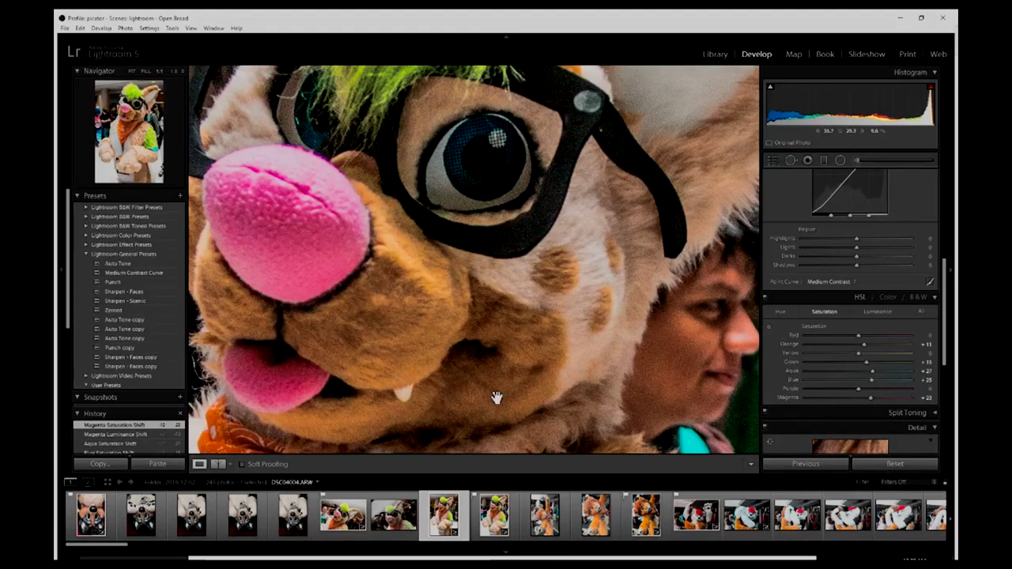
Add a radial filter around the fursuit's larger eye and fit its ellipse to the eye opening
drag(479, 167, 507, 235)
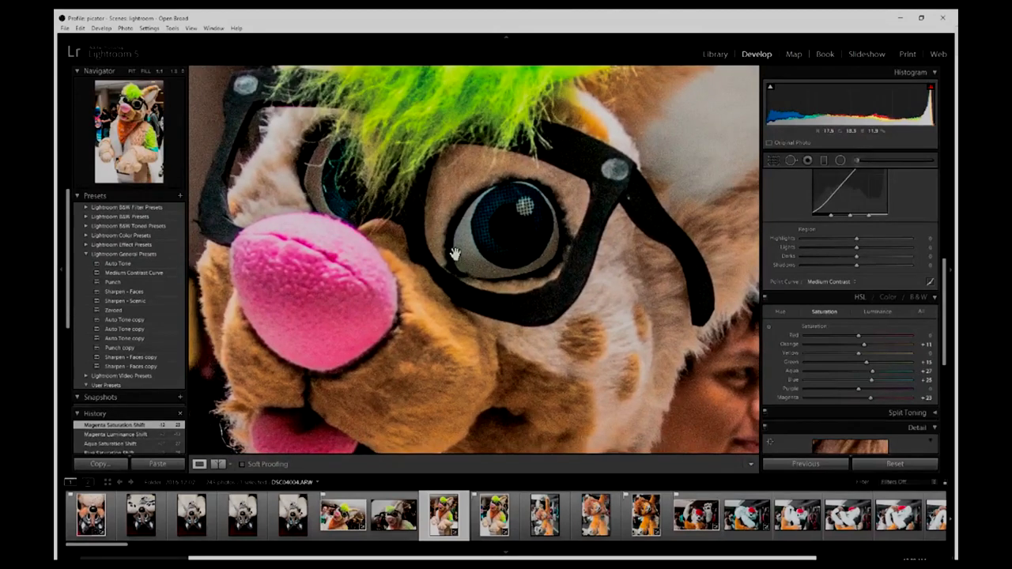
click(840, 160)
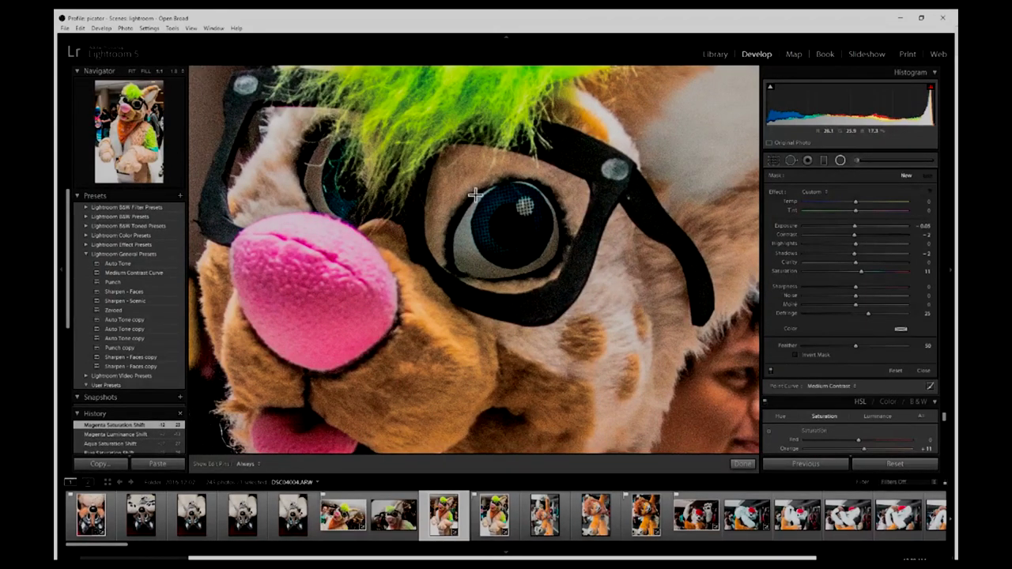
drag(451, 164, 545, 252)
drag(541, 245, 493, 193)
drag(544, 250, 551, 253)
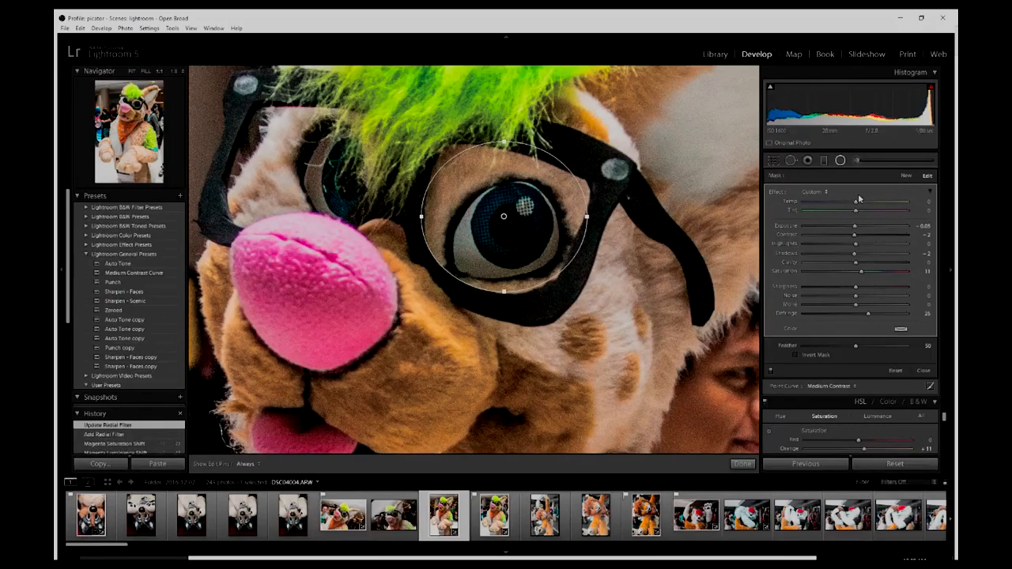
Invert the larger eye's radial mask, set its shadows to 37 and exposure to about 0.85, and centre it slightly lower
click(797, 356)
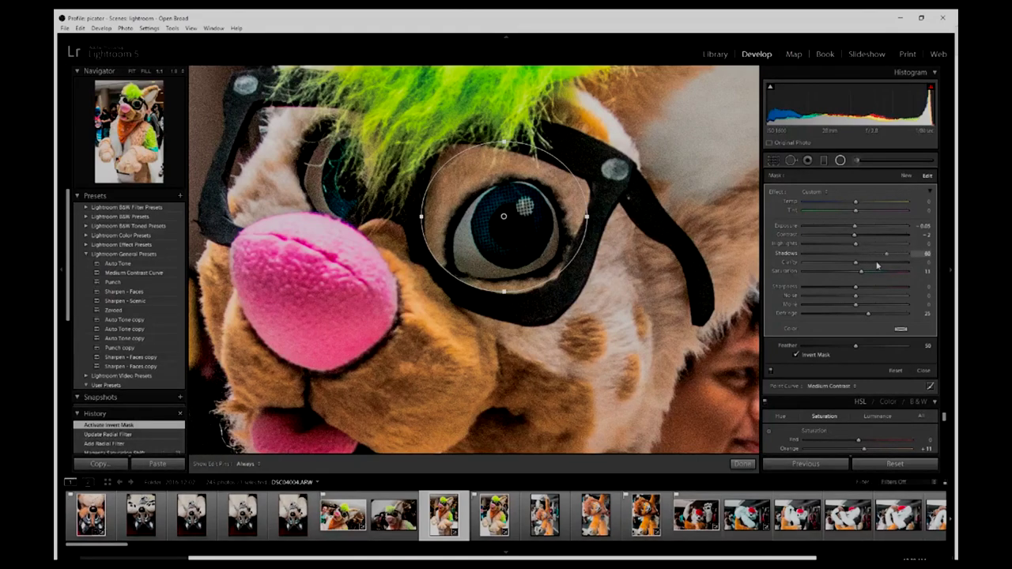
drag(874, 265, 874, 263)
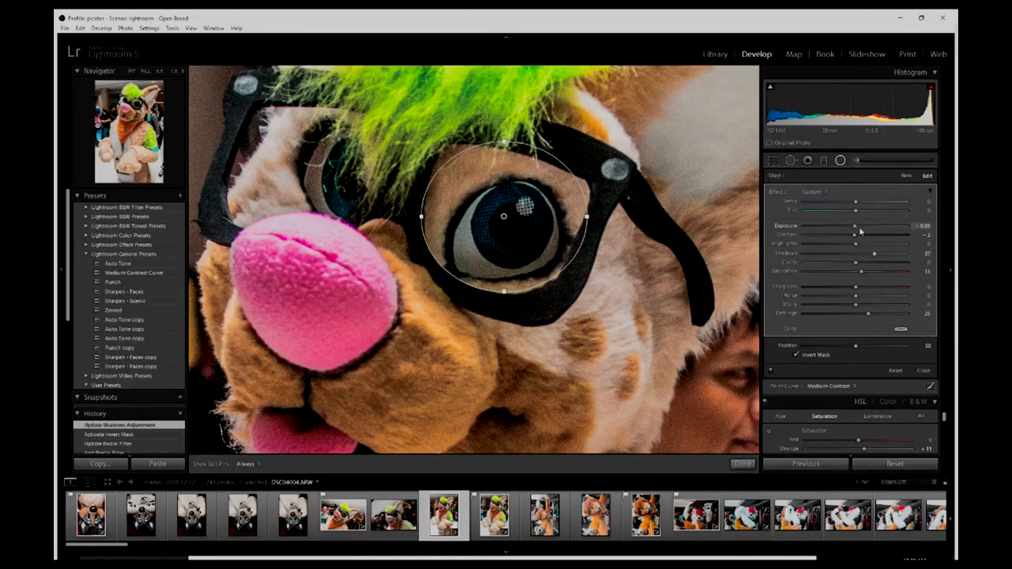
drag(860, 229, 867, 234)
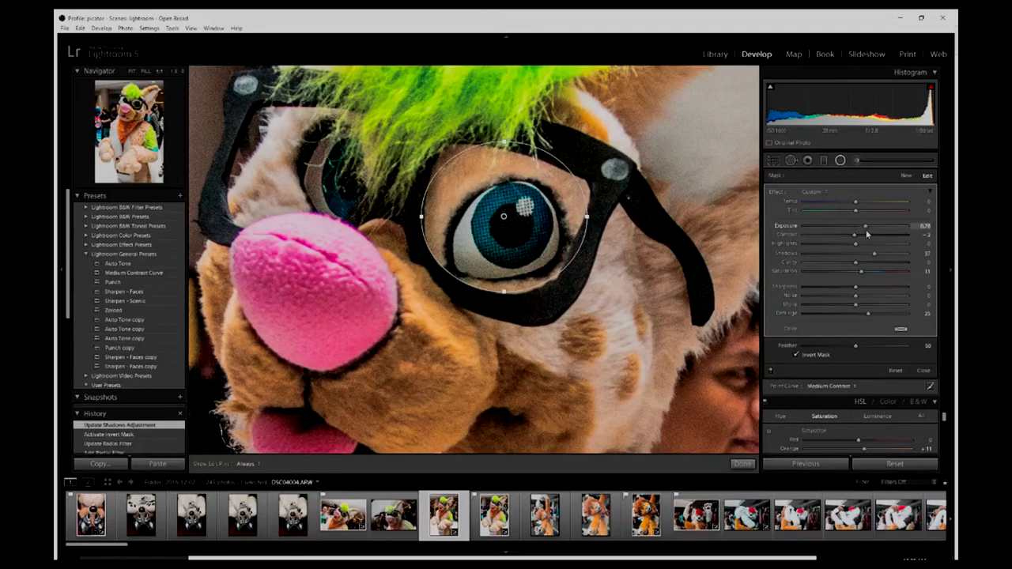
drag(866, 234, 864, 229)
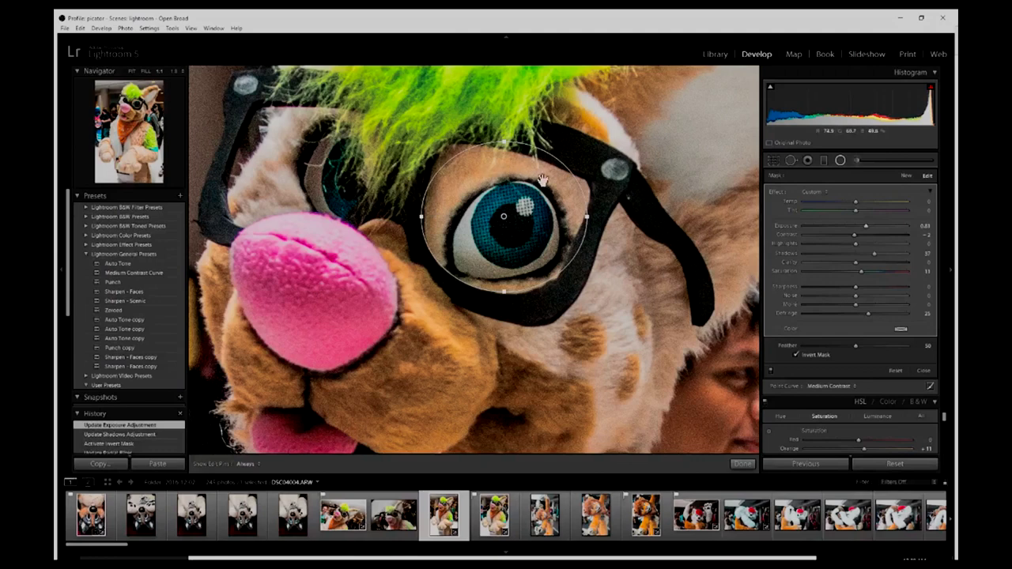
mouse_move(512, 224)
mouse_down()
mouse_move(514, 241)
mouse_move(522, 230)
mouse_up()
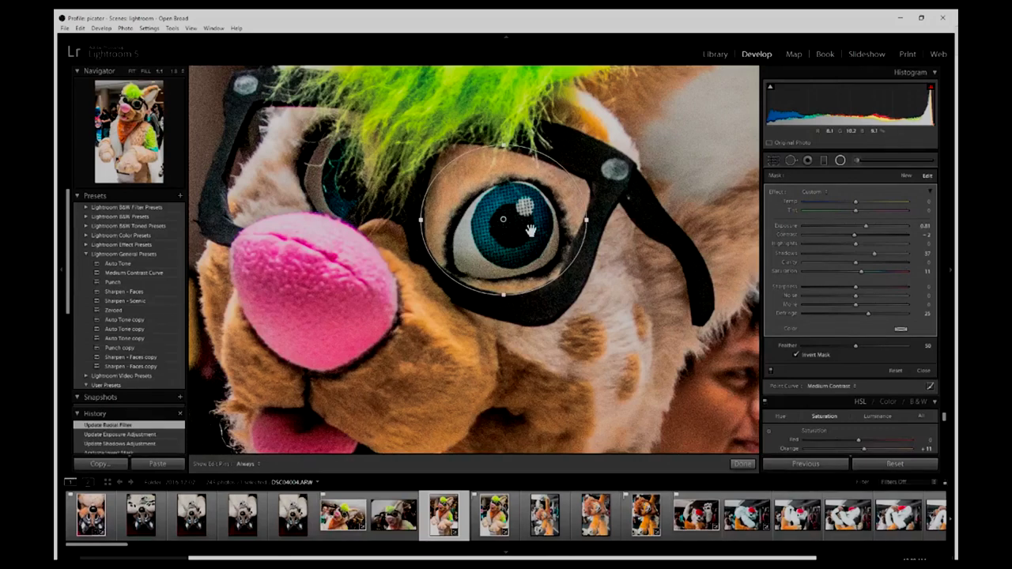
click(841, 160)
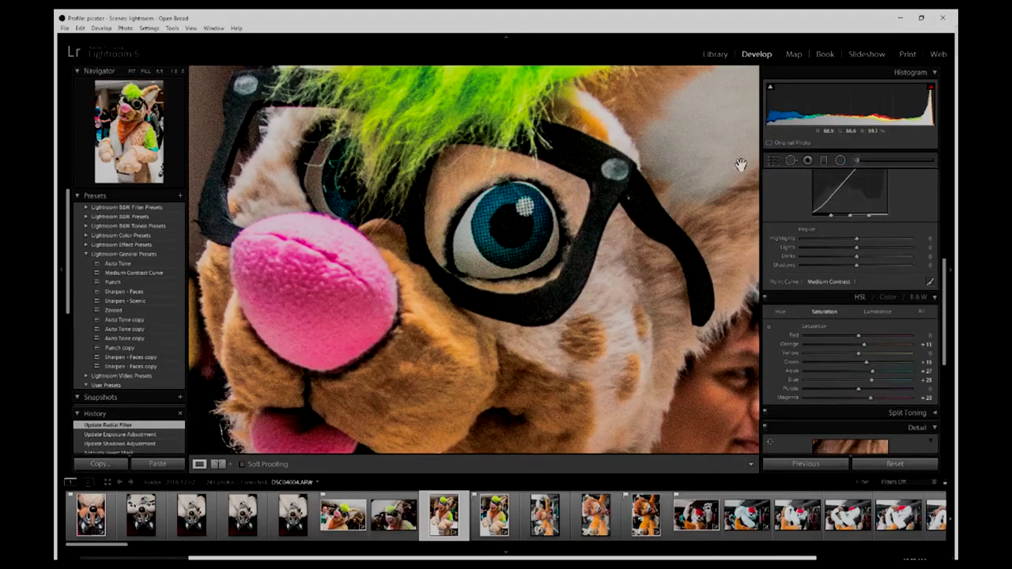
Add a second radial filter over the partly hidden far eye, invert its mask and raise its shadows to about 56
click(840, 160)
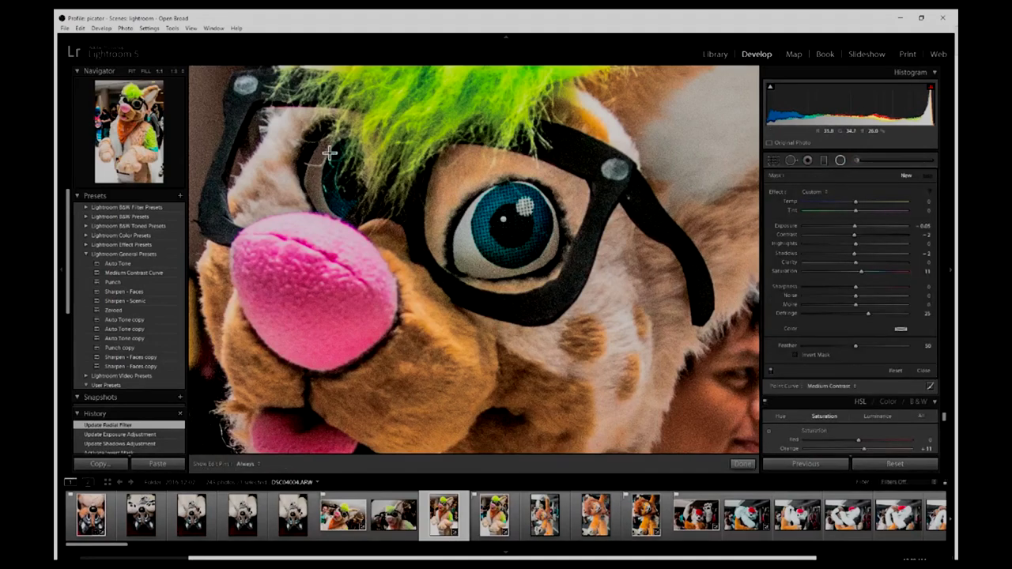
drag(327, 151, 344, 181)
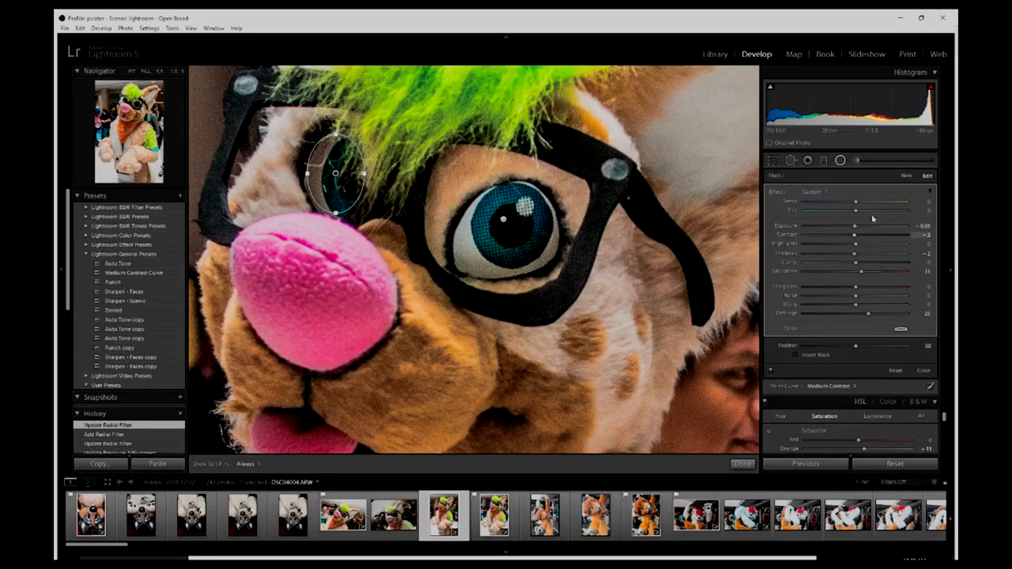
click(814, 355)
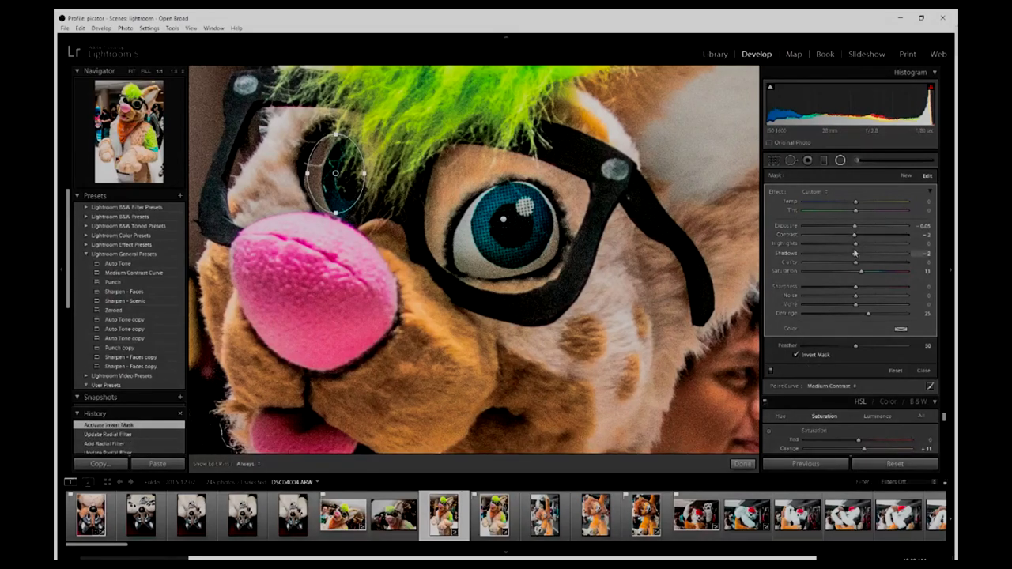
drag(884, 259, 907, 264)
drag(885, 265, 885, 265)
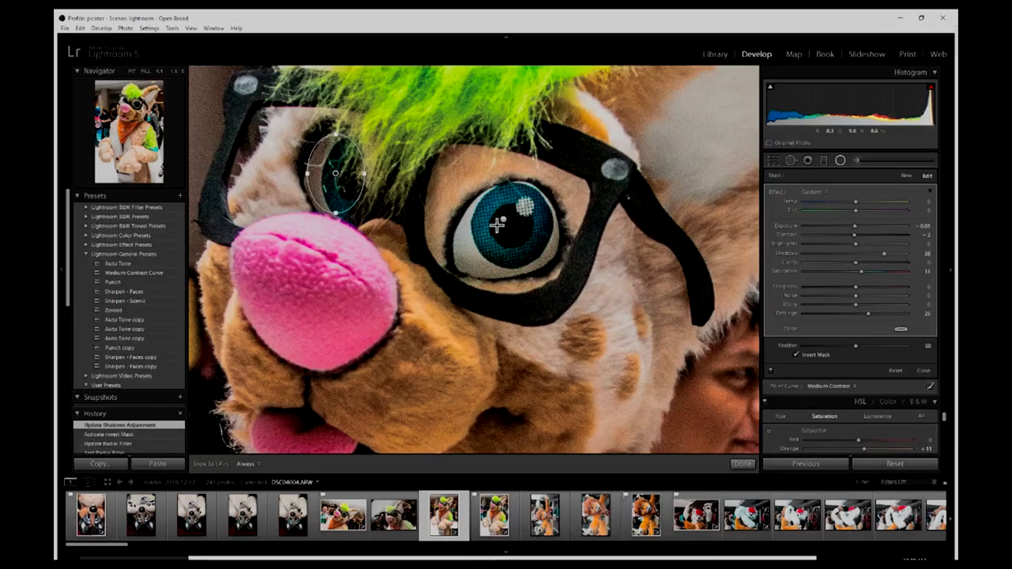
Enlarge the far eye's radial ellipse in height and width, and set its exposure to about 0.52
drag(335, 212, 339, 222)
drag(307, 172, 300, 172)
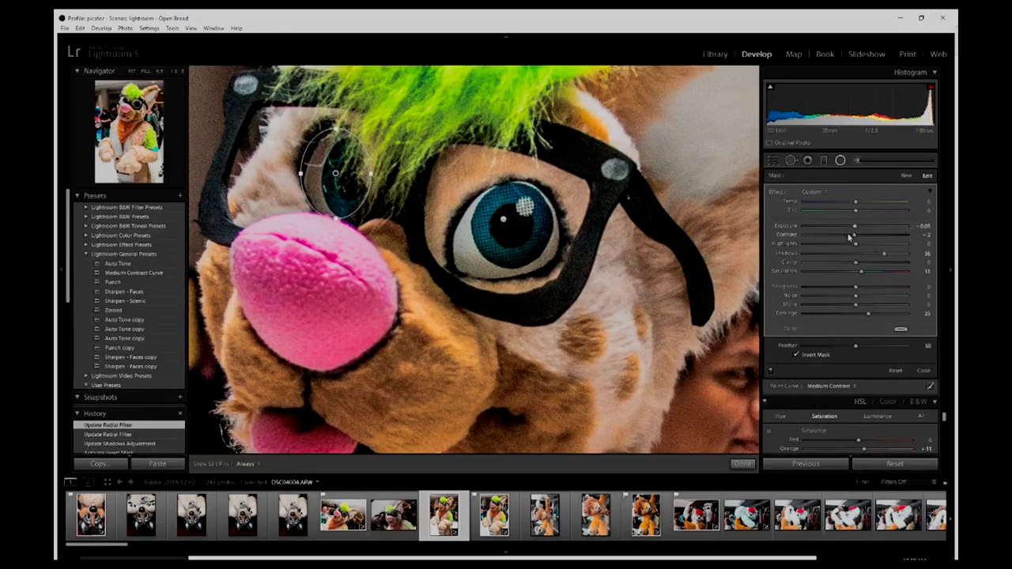
drag(860, 228, 865, 229)
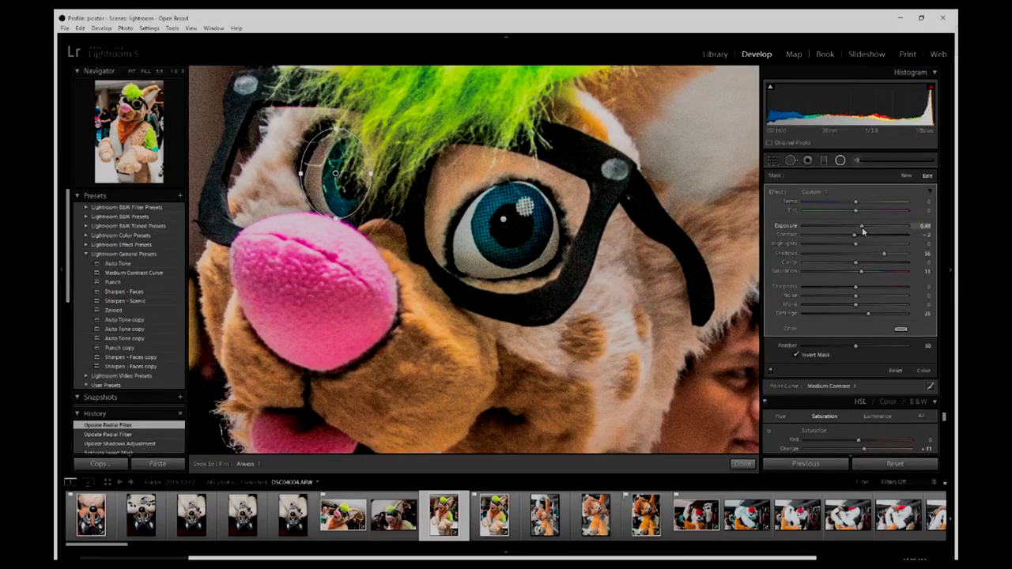
drag(863, 231, 863, 231)
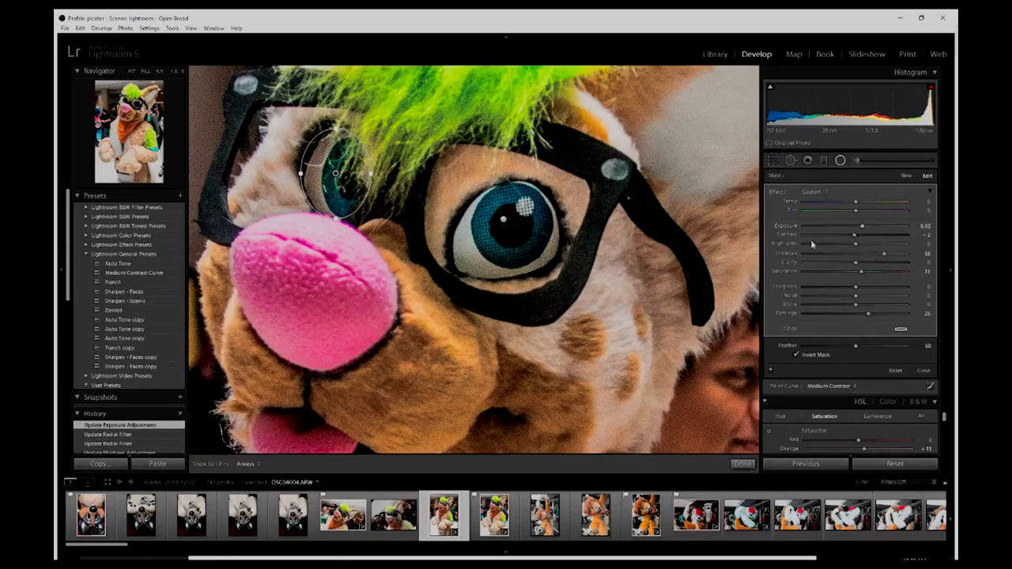
click(841, 161)
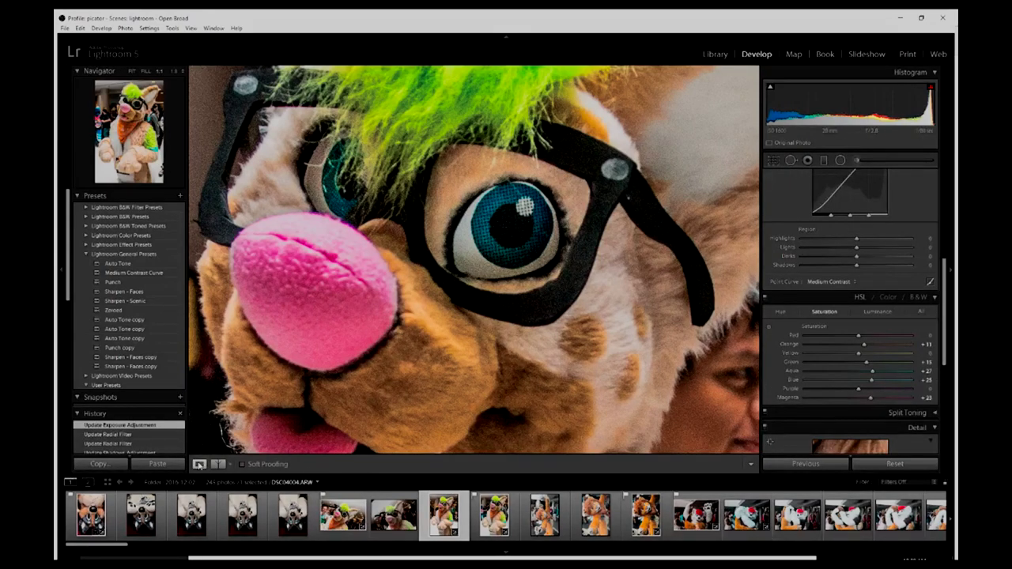
click(408, 283)
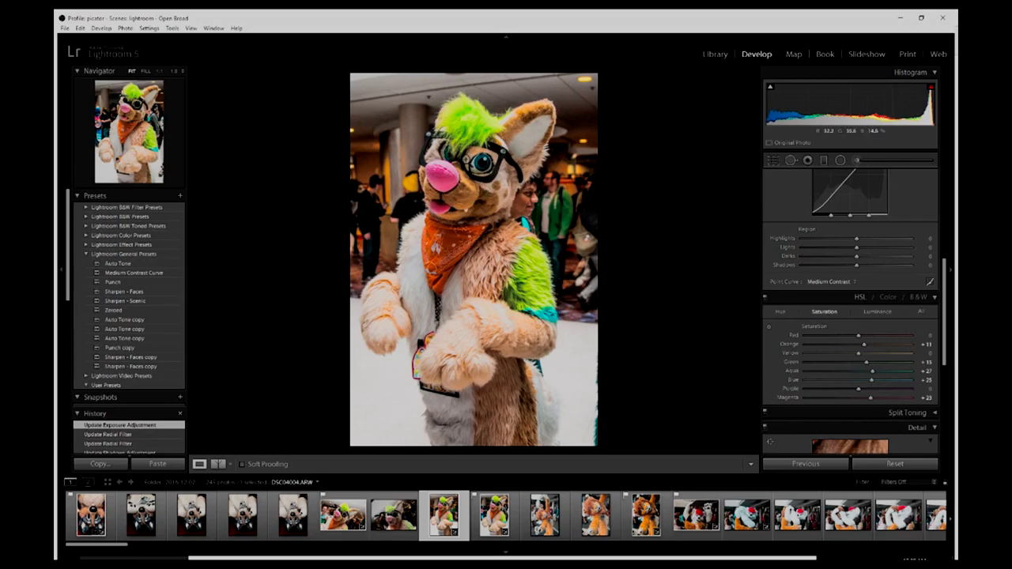
Reselect the larger eye's radial filter and reduce its exposure to about 0.56
click(486, 163)
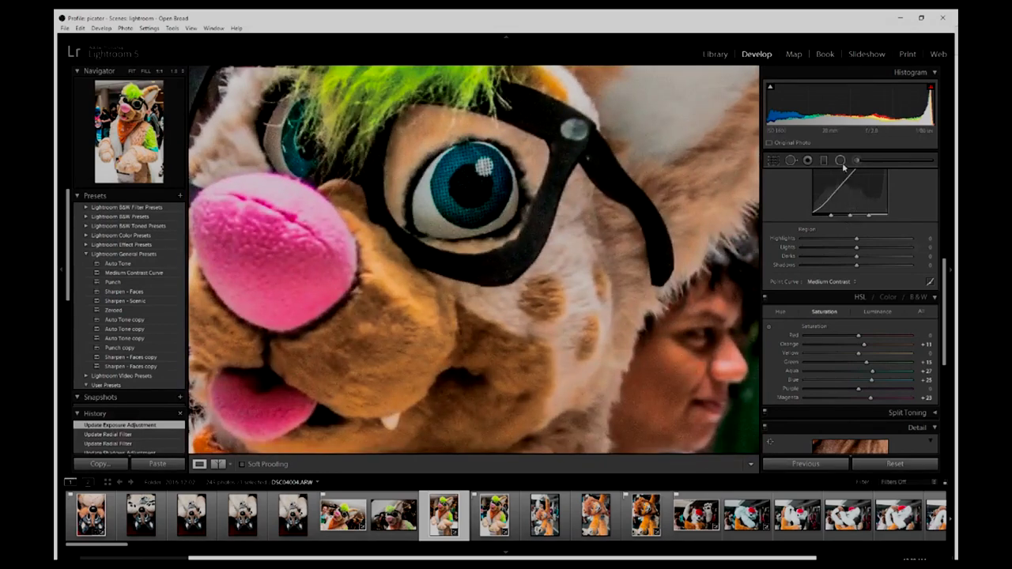
click(841, 160)
click(463, 181)
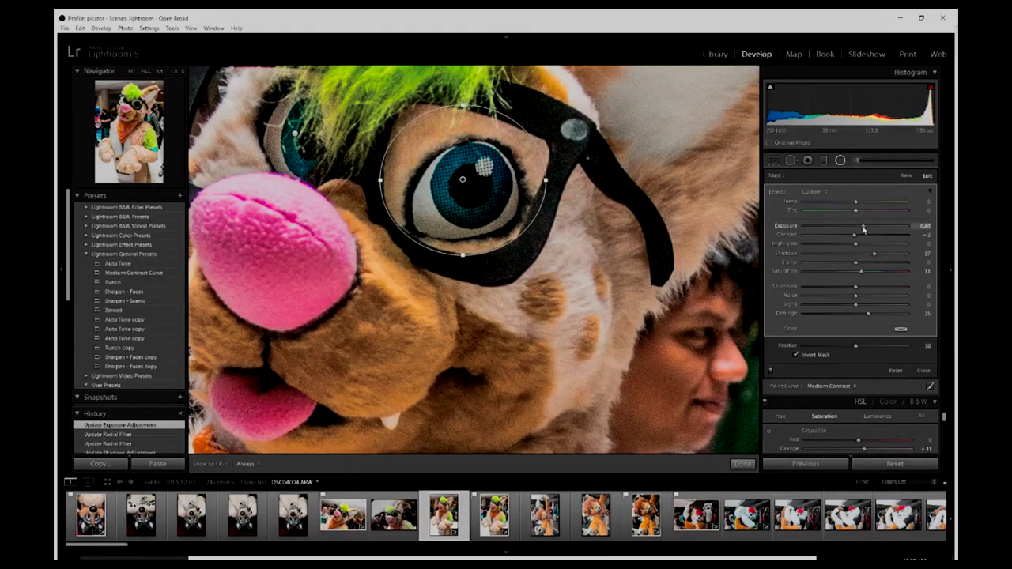
drag(862, 229, 863, 228)
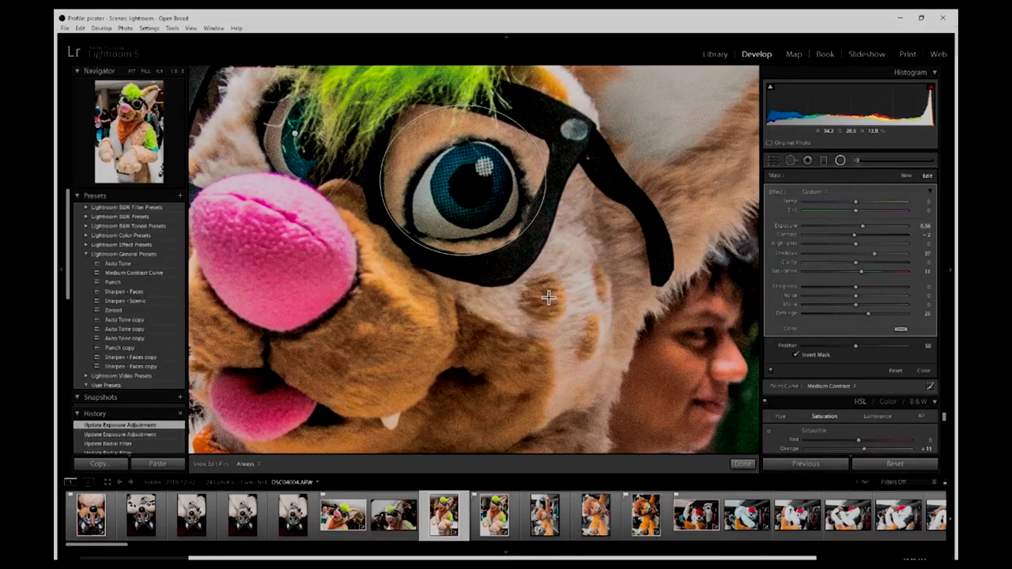
click(841, 160)
click(546, 282)
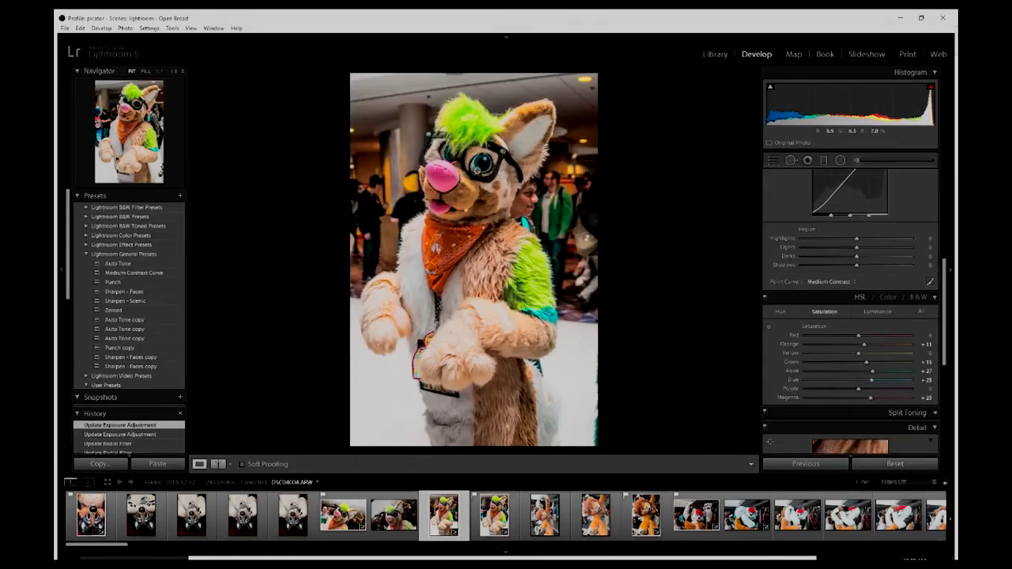
Shift the larger eye's radial filter slightly outward, rotate its ellipse, and set its shadows to 28
click(480, 166)
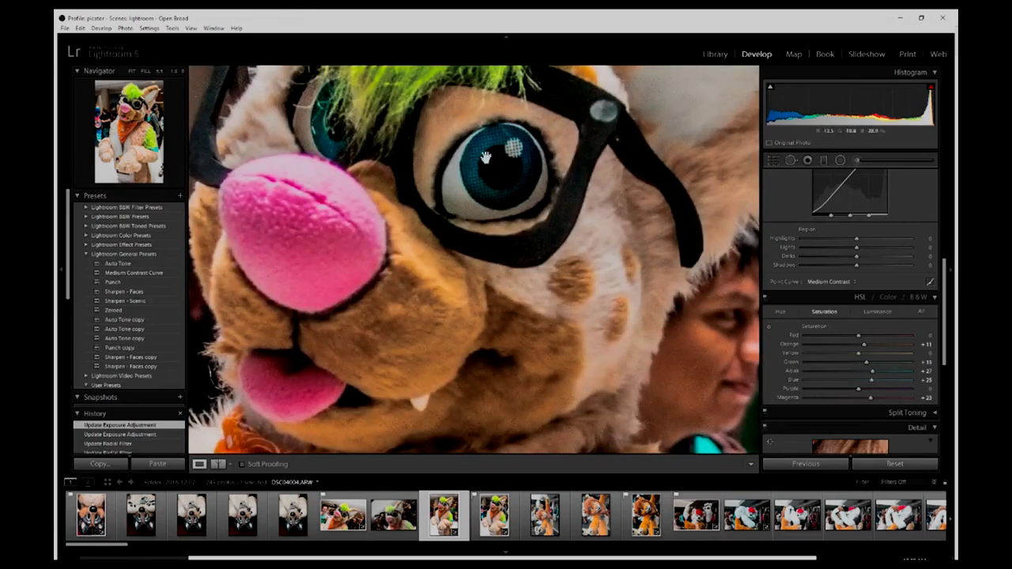
click(841, 160)
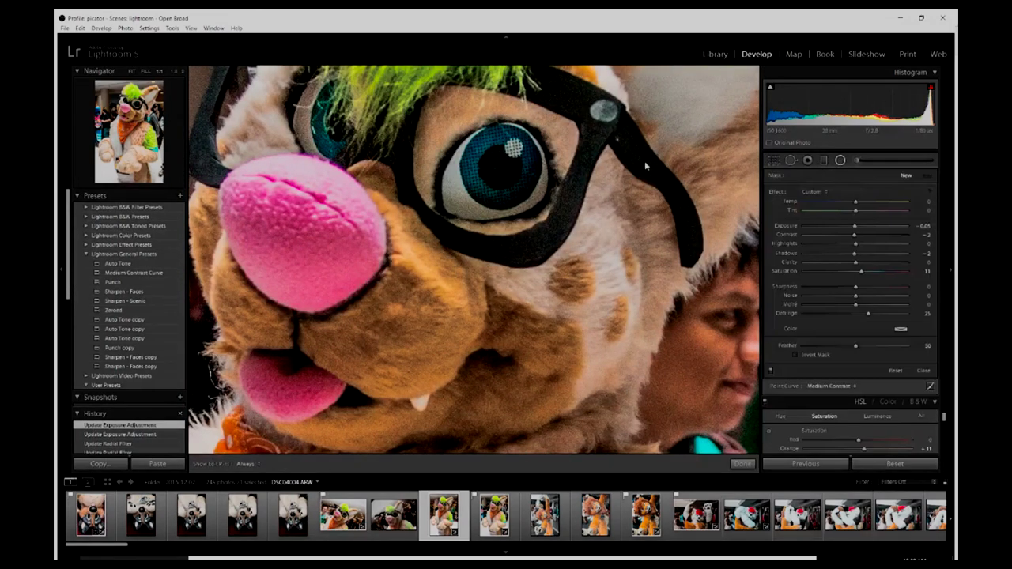
drag(494, 163, 524, 171)
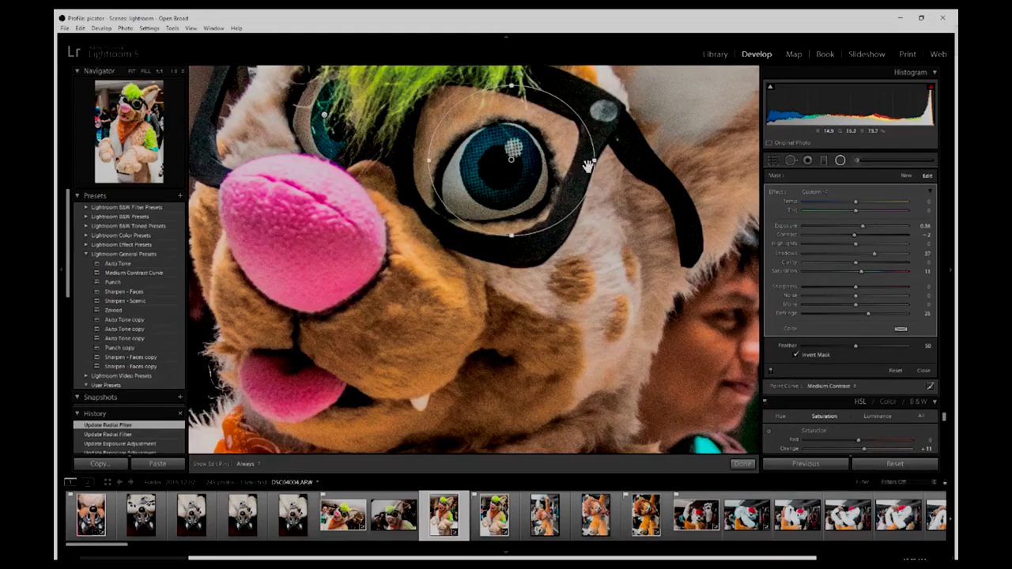
drag(579, 139, 591, 147)
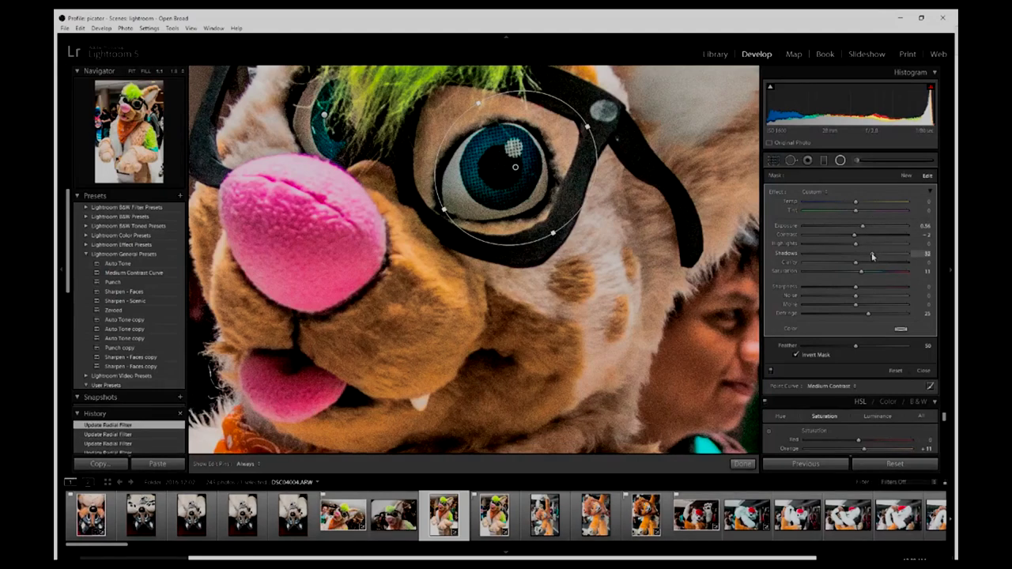
key(Up)
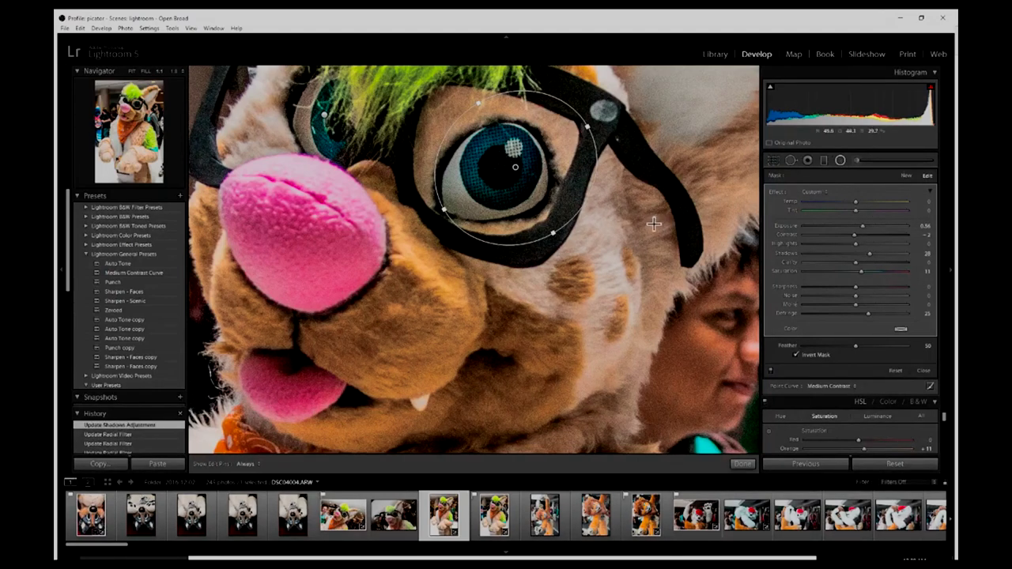
key(shift+m)
click(541, 217)
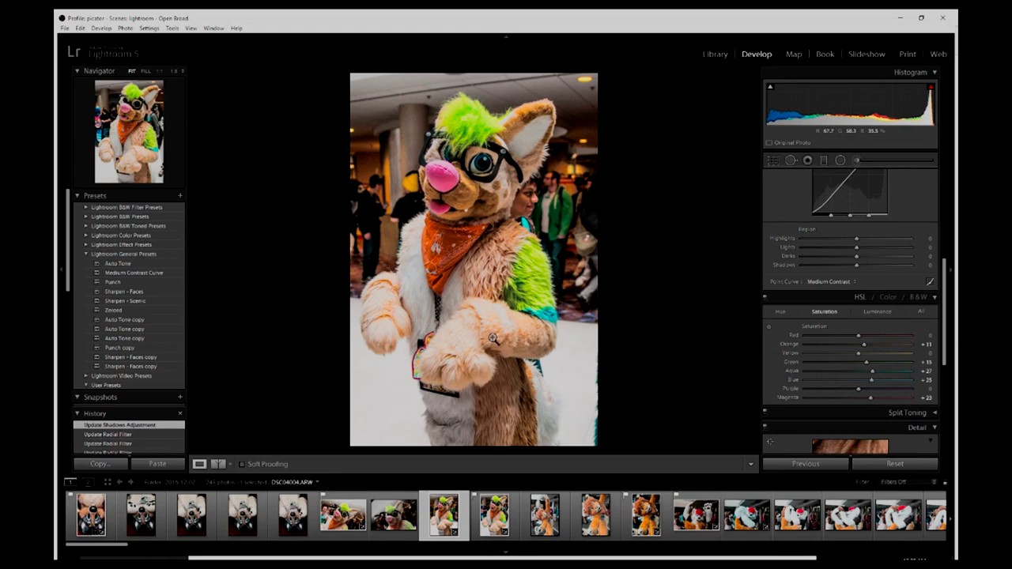
Compare the portrait before and after editing, first as a split image and finally as two full side-by-side images
click(218, 466)
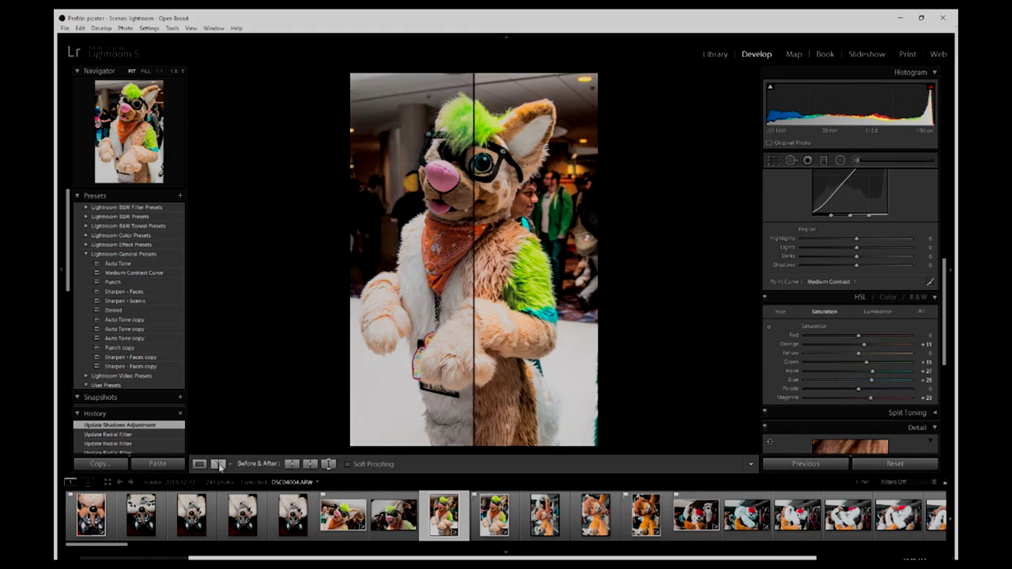
click(219, 466)
click(219, 466)
click(221, 466)
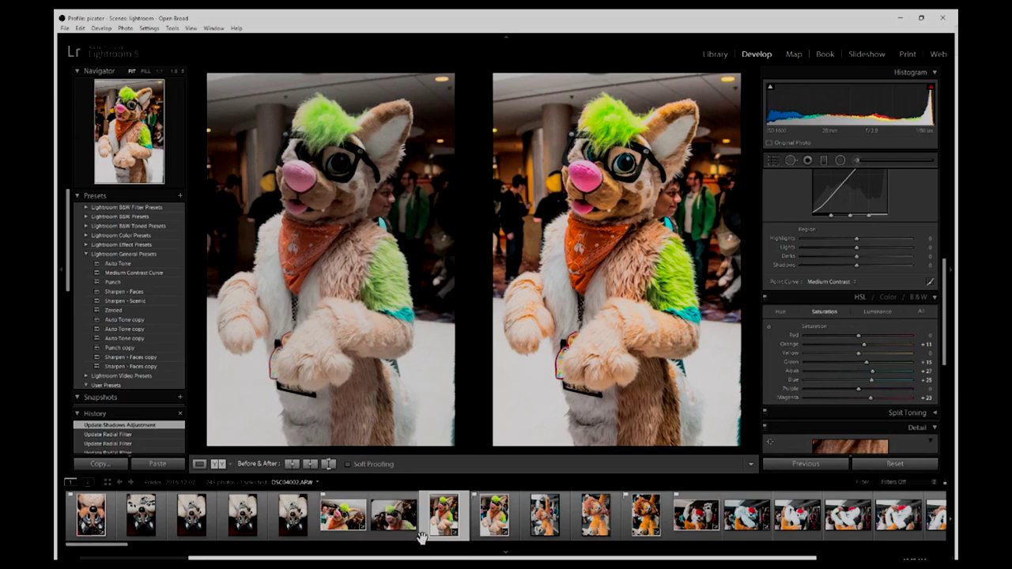
Limit the filmstrip to flagged photos and browse through the edited convention shots
click(162, 546)
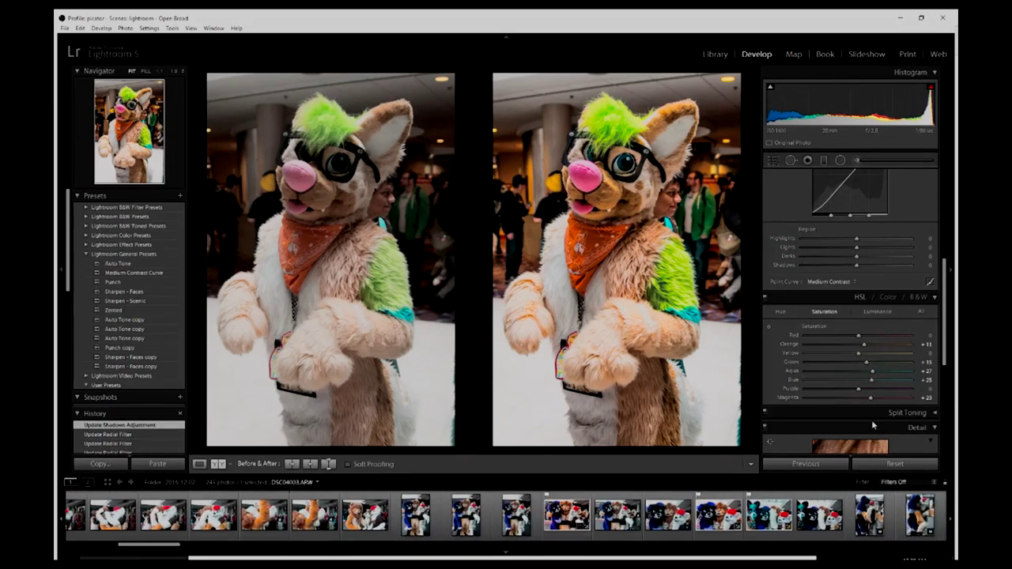
key(ctrl+l)
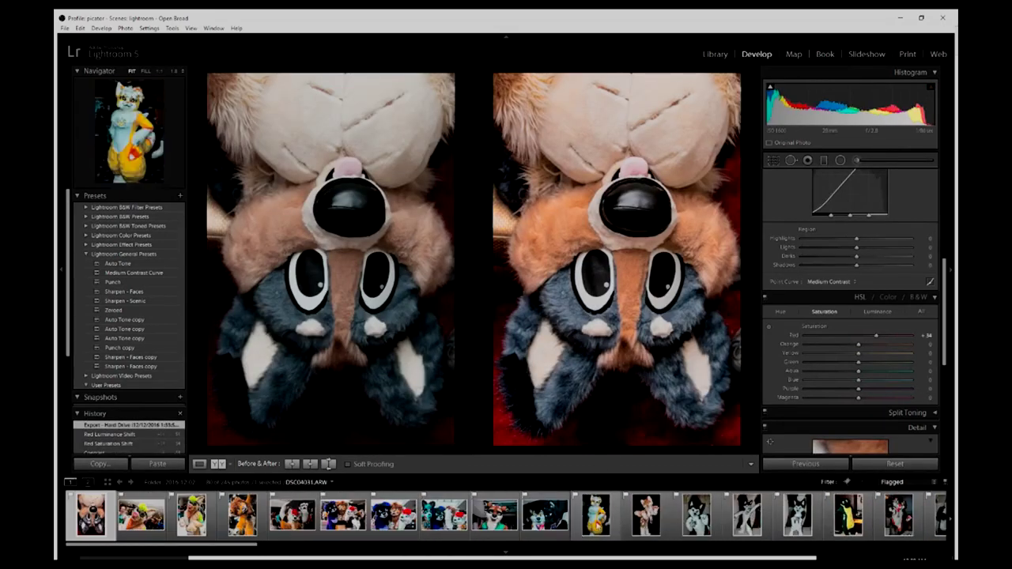
scroll(601, 526, down, 15)
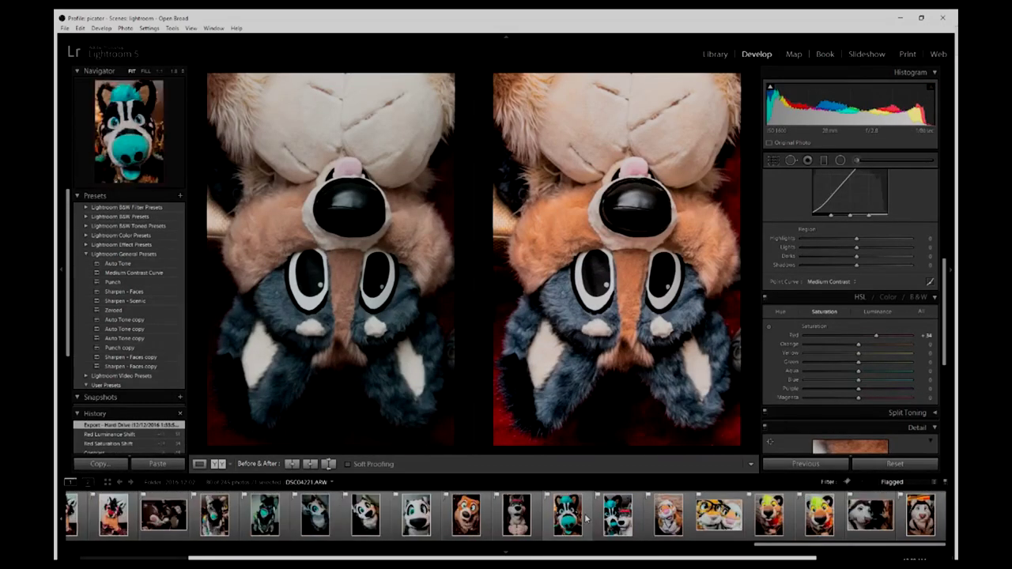
scroll(601, 518, up, 6)
scroll(617, 523, up, 3)
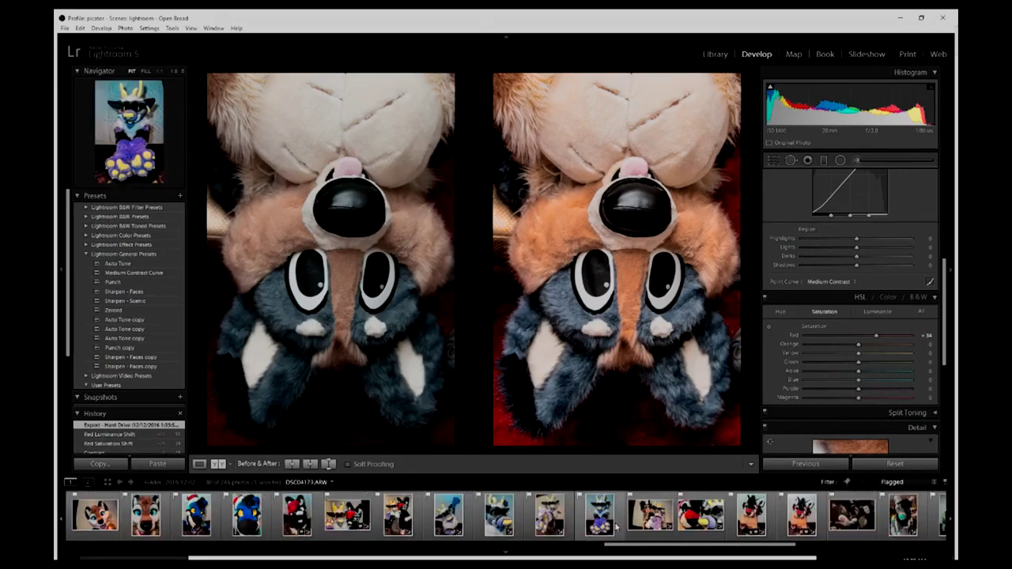
scroll(616, 525, up, 5)
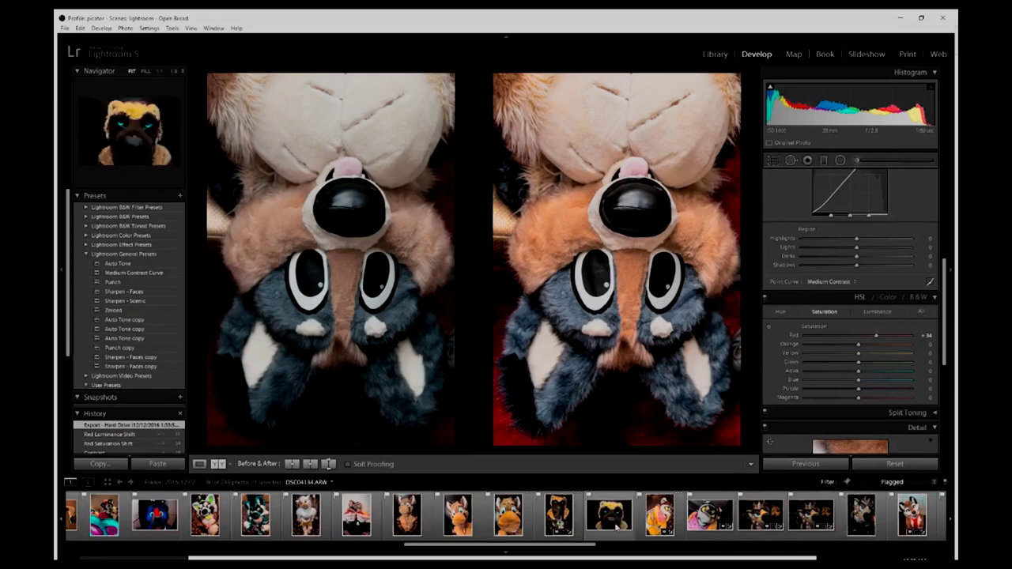
scroll(553, 524, up, 3)
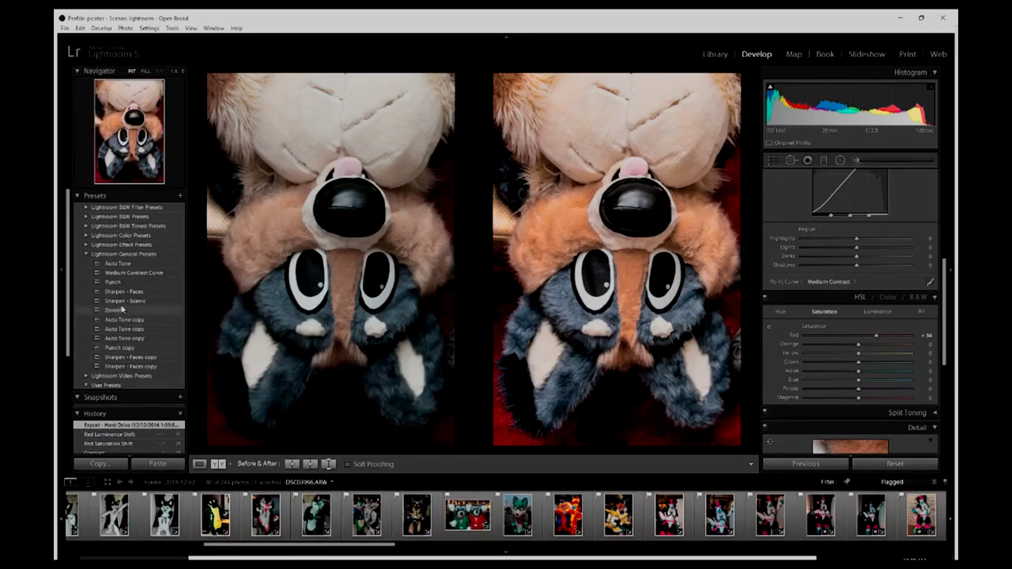
Open the 2016-12-03 folder in the Library and show only its flagged photos
click(715, 53)
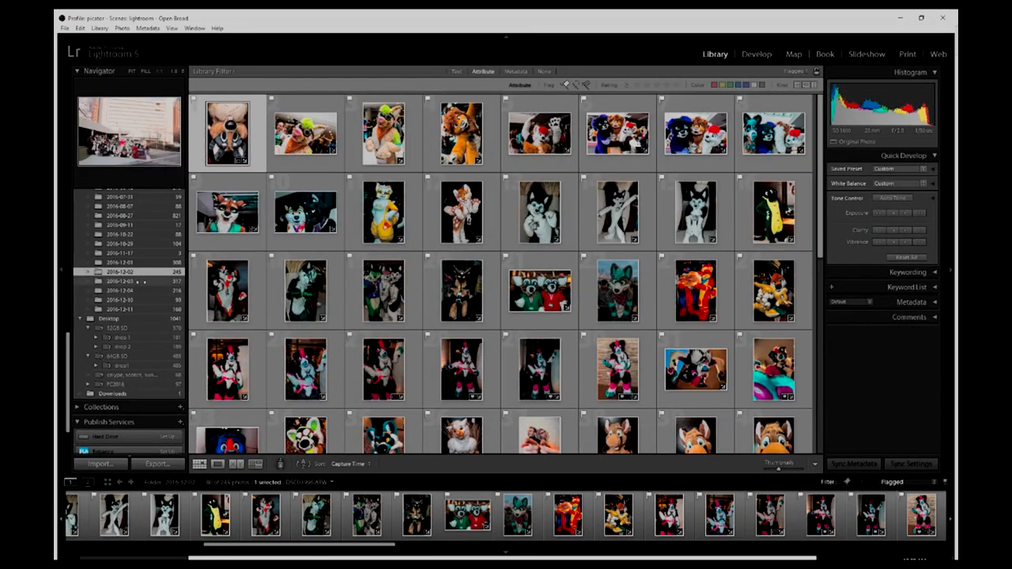
click(139, 281)
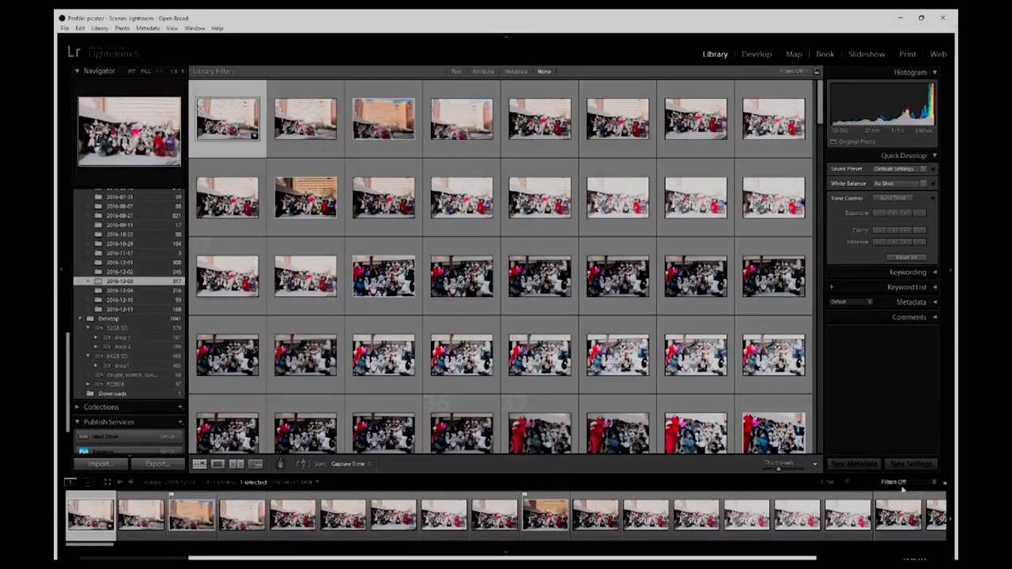
key(ctrl+l)
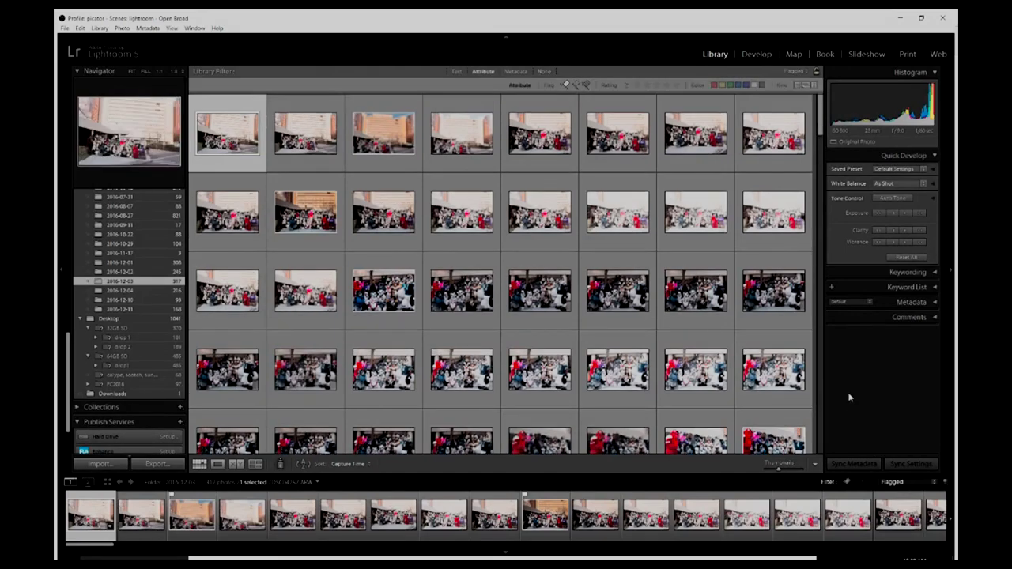
scroll(399, 513, down, 3)
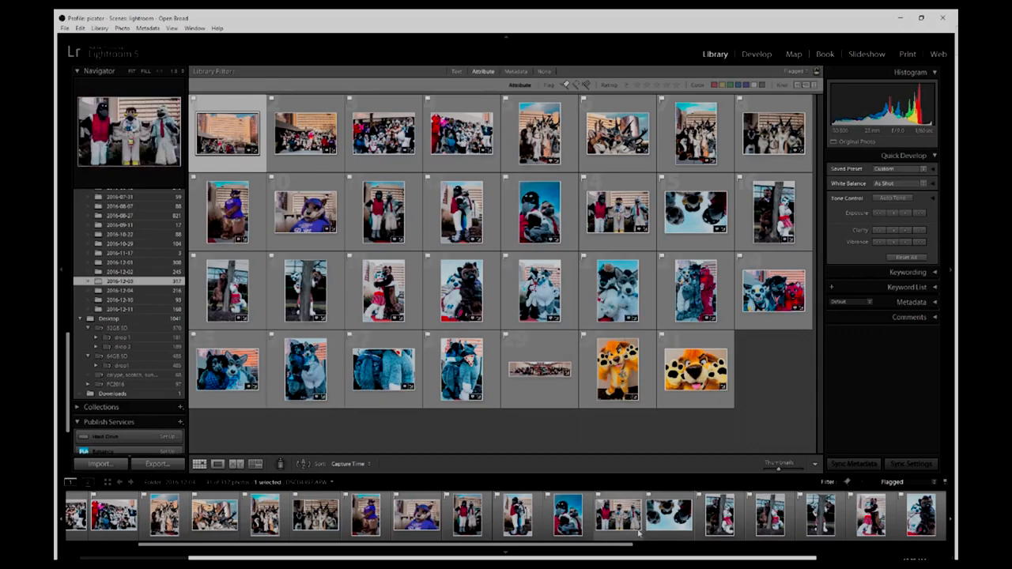
Open the photo of the two bird fursuits against the blue sky in Develop as a single full image
click(582, 520)
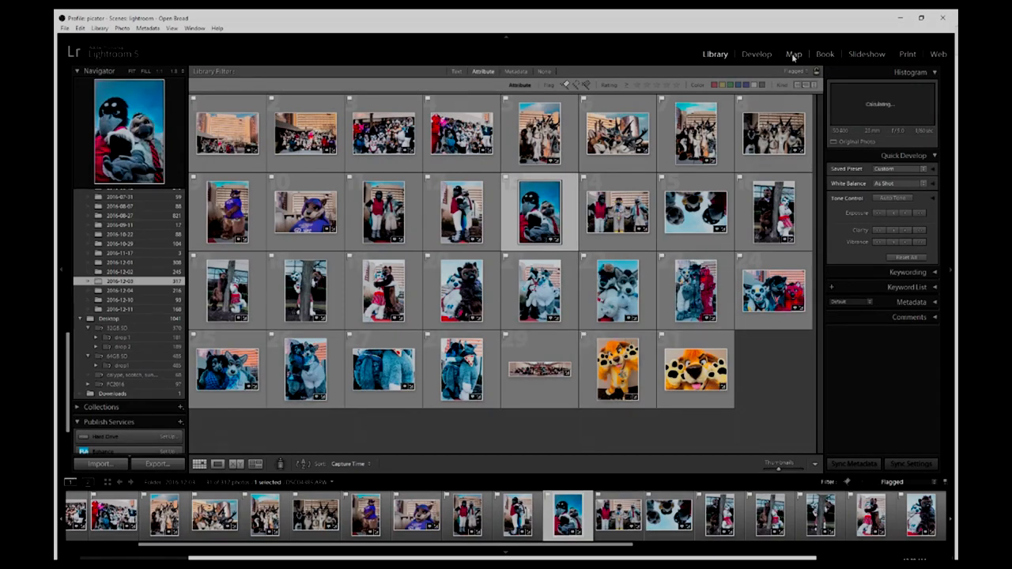
click(760, 56)
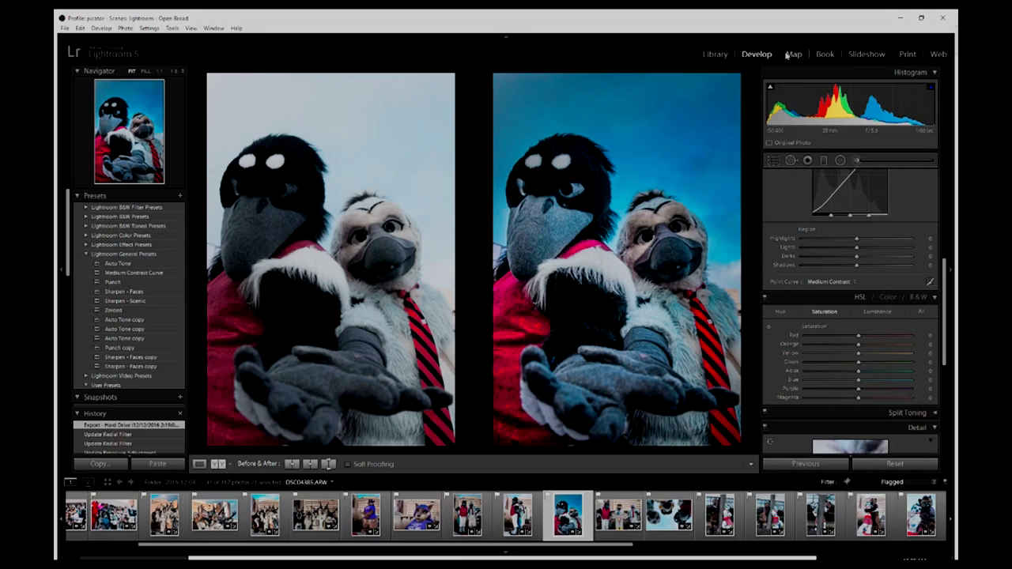
scroll(775, 252, up, 5)
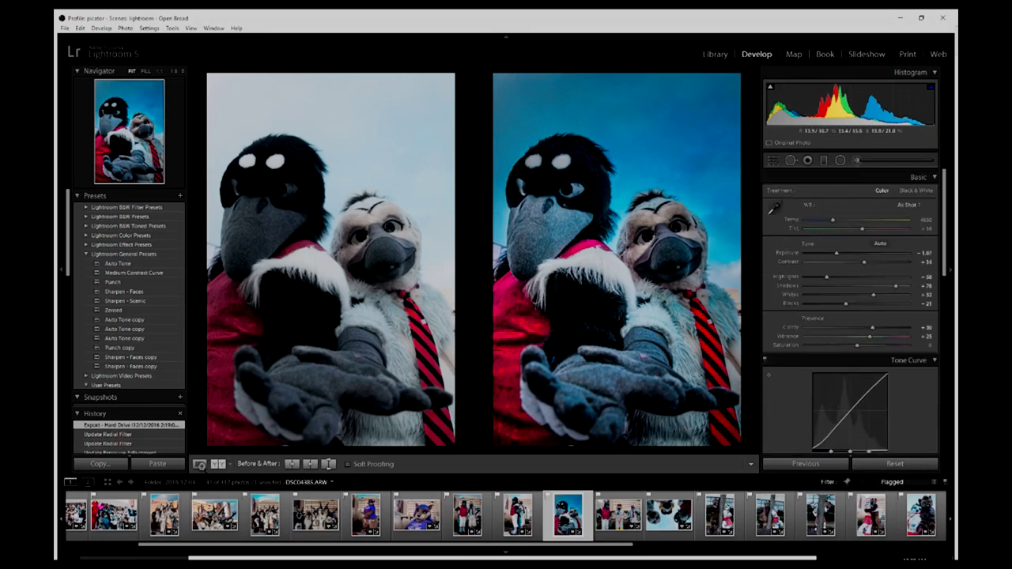
click(201, 467)
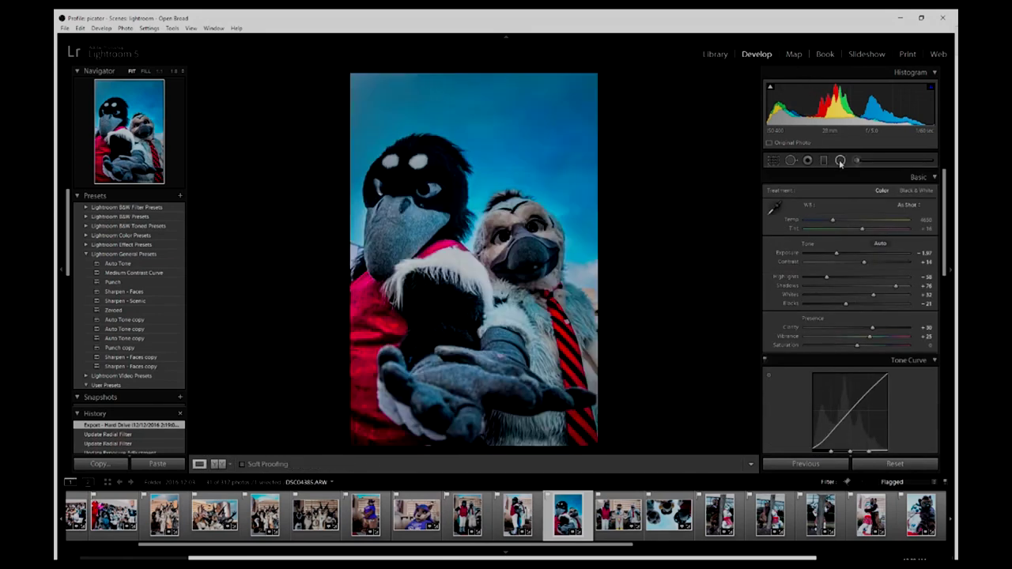
Examine the settings of the radial filters on both bird fursuits' bodies and faces
click(840, 161)
click(421, 308)
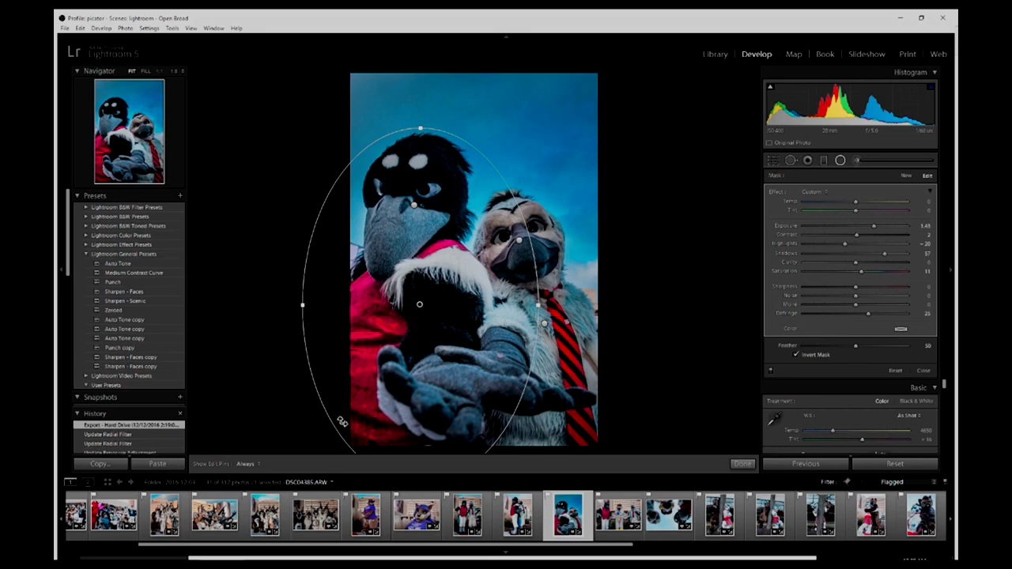
click(545, 324)
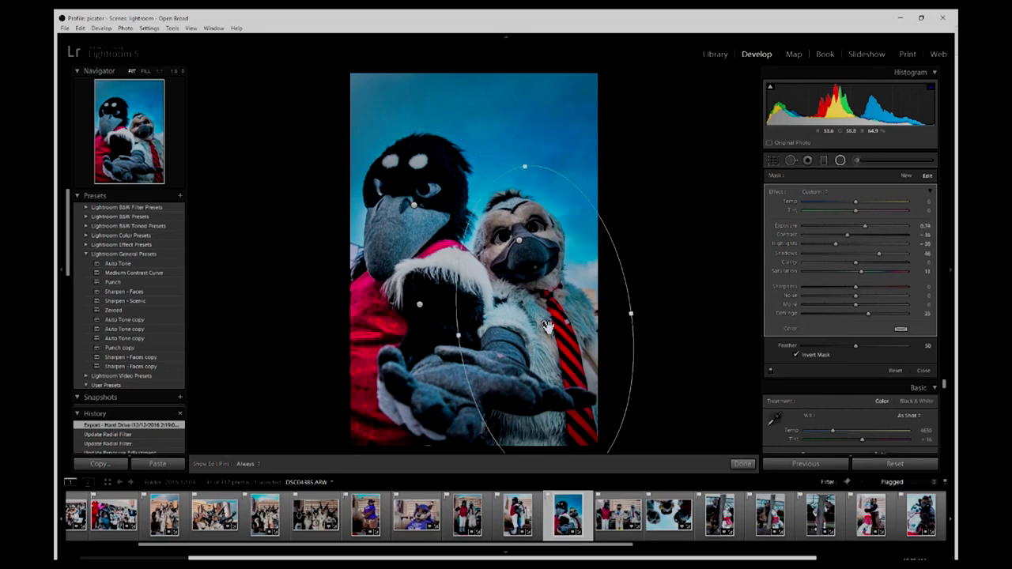
click(518, 240)
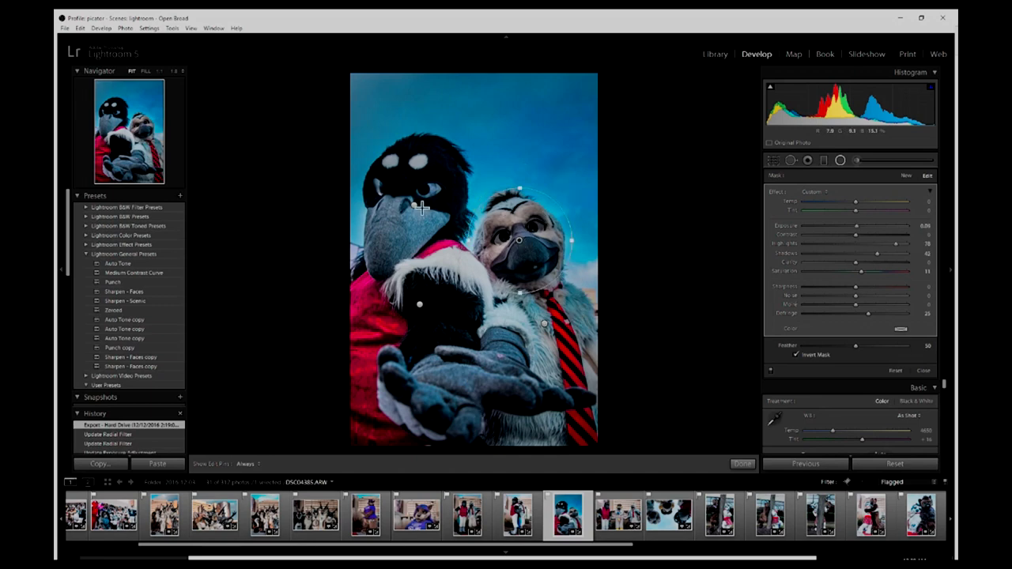
click(414, 205)
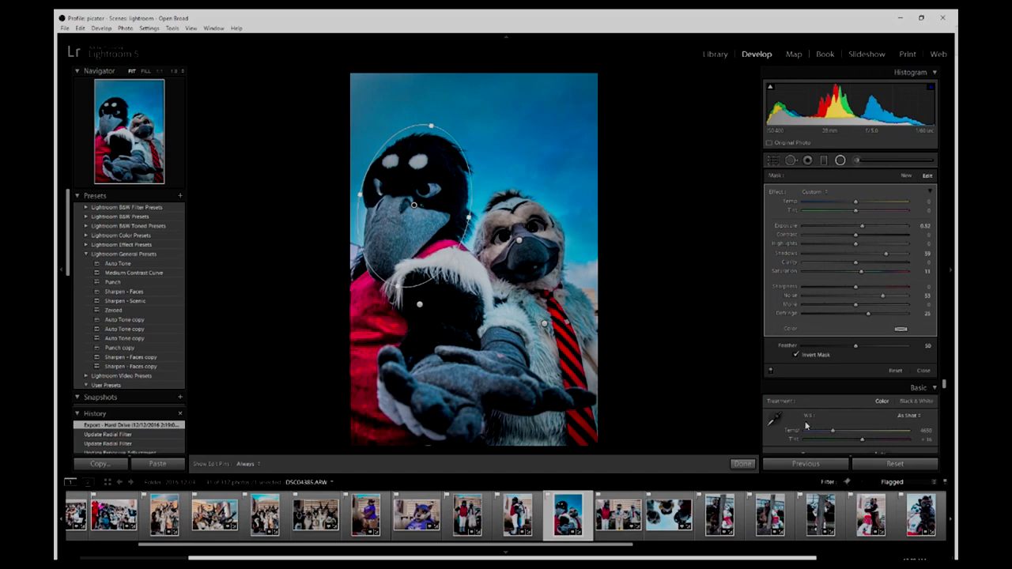
Close the radial filter settings and compare the bird fursuit photo's before and after versions side by side
click(840, 159)
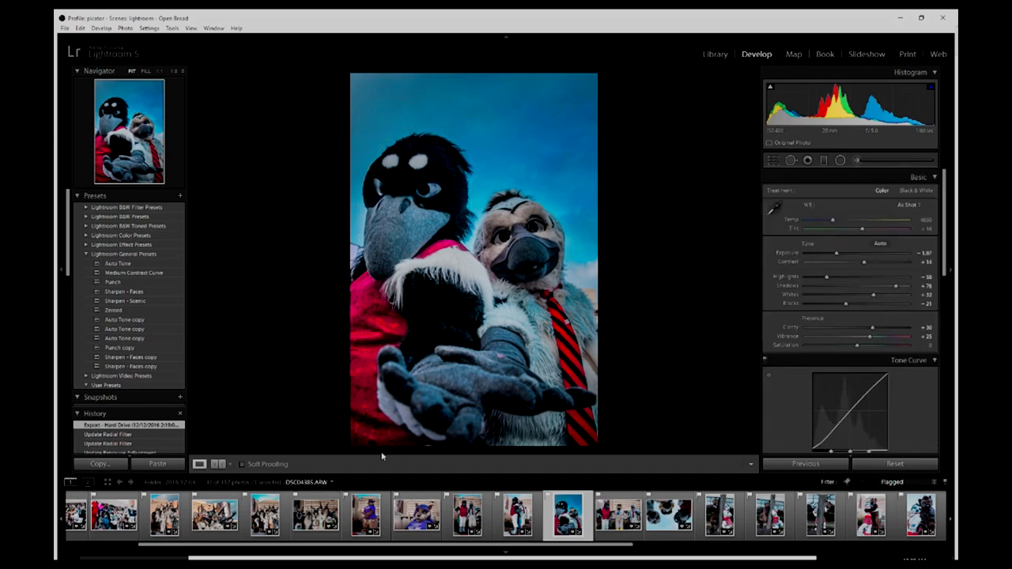
click(216, 464)
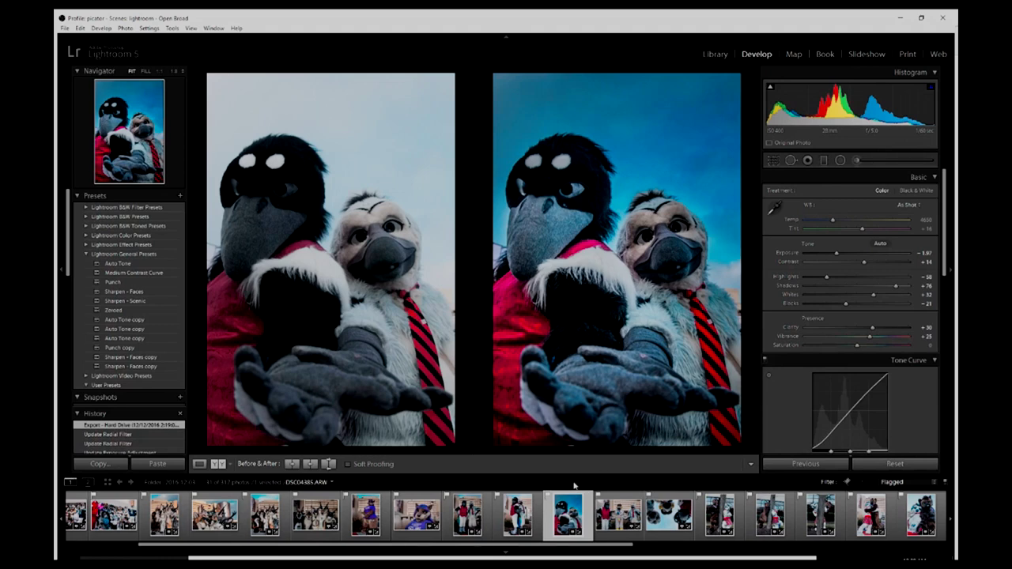
key(t)
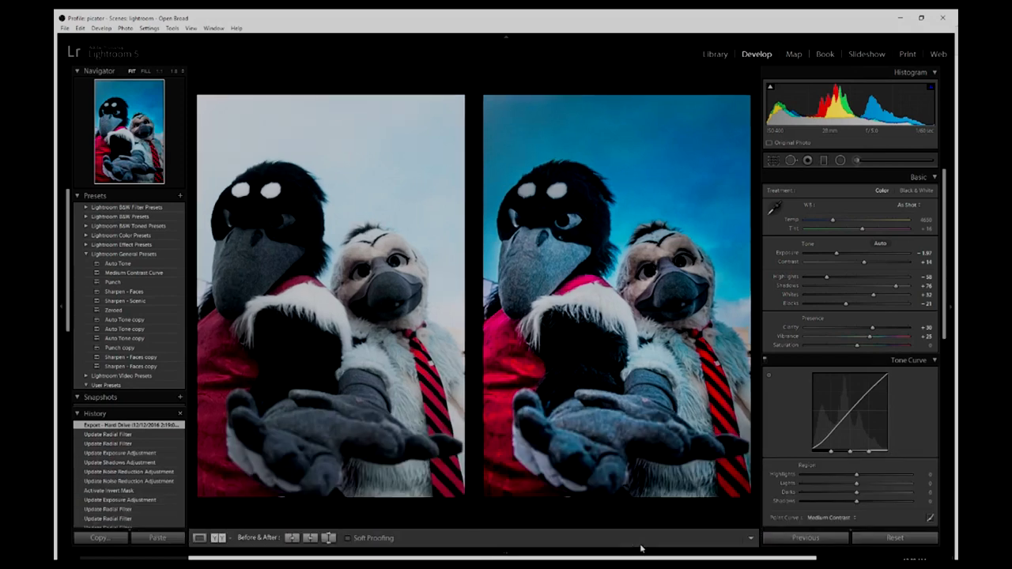
key(t)
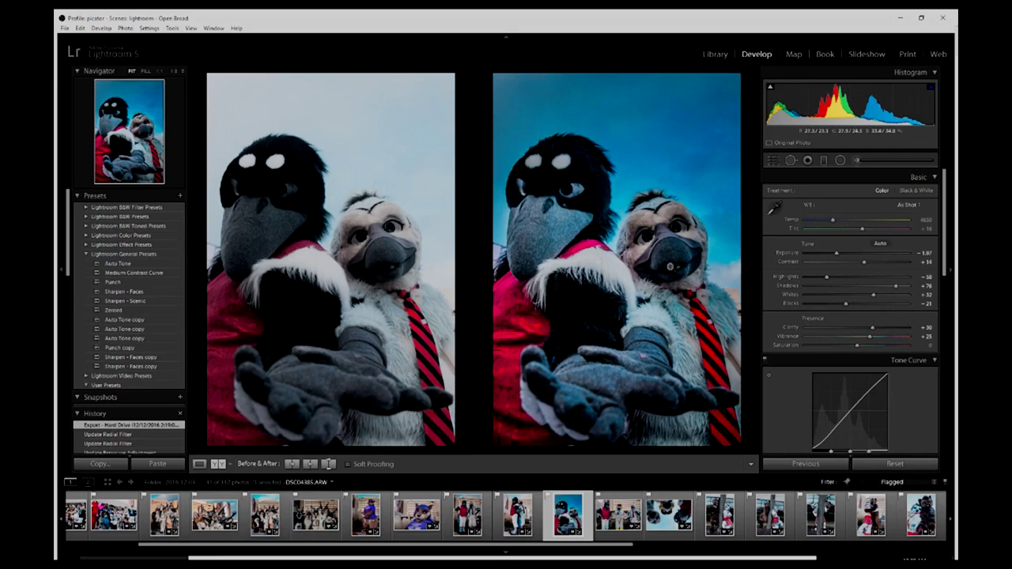
Open the group photo of the antlered and horned fursuits and compare its before and after versions at close range
drag(345, 549, 274, 549)
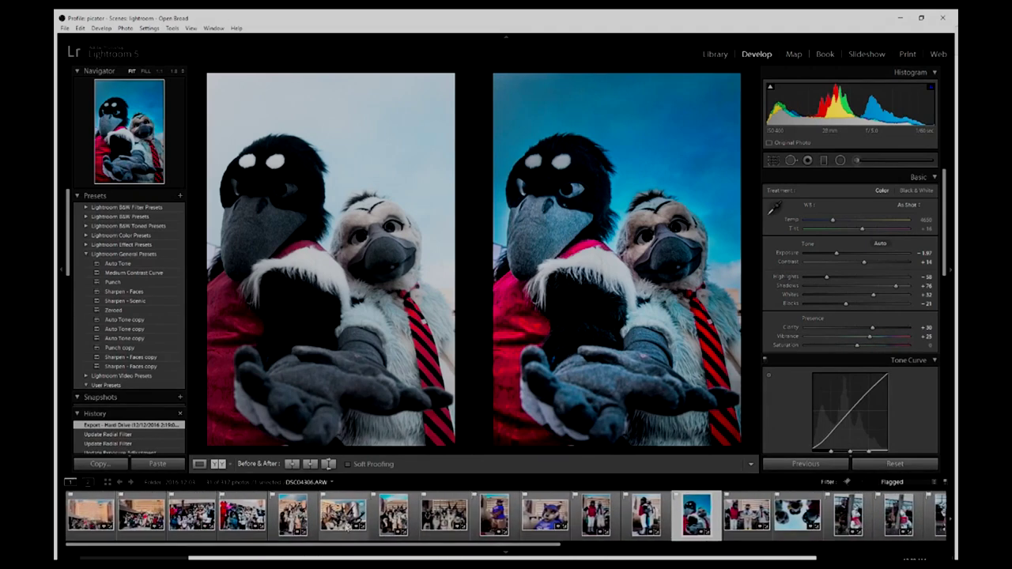
click(345, 515)
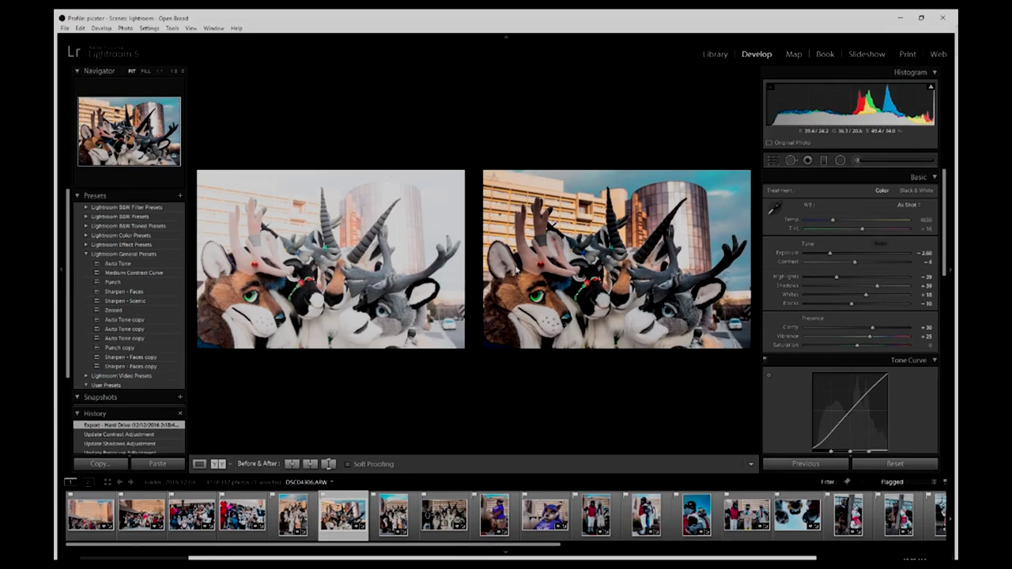
click(576, 274)
drag(574, 276, 615, 405)
drag(707, 355, 691, 384)
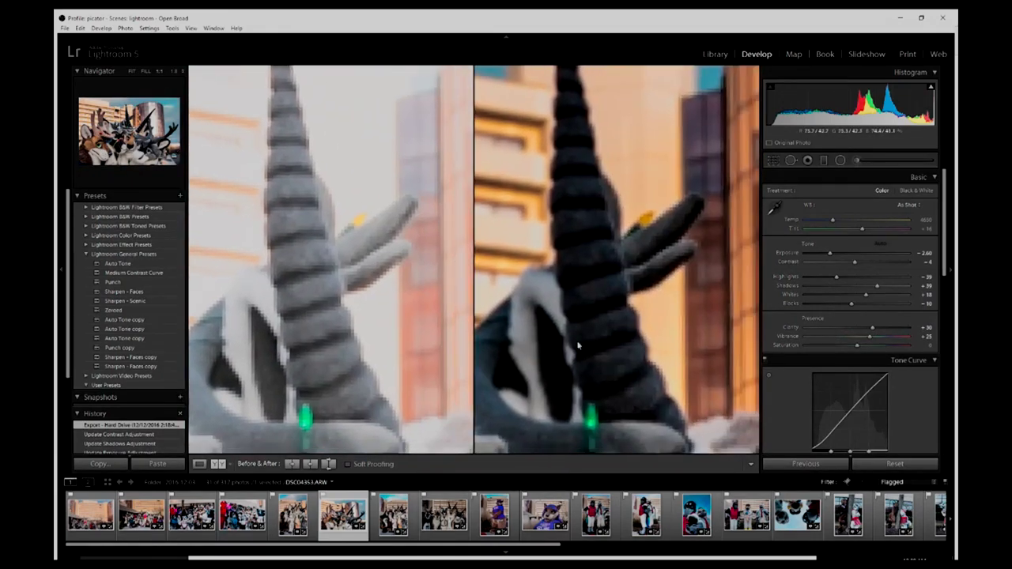
drag(630, 362, 721, 433)
drag(705, 390, 625, 340)
click(626, 339)
Show the group photo as a single image and examine the settings of the radial filter covering the fursuit heads
click(199, 463)
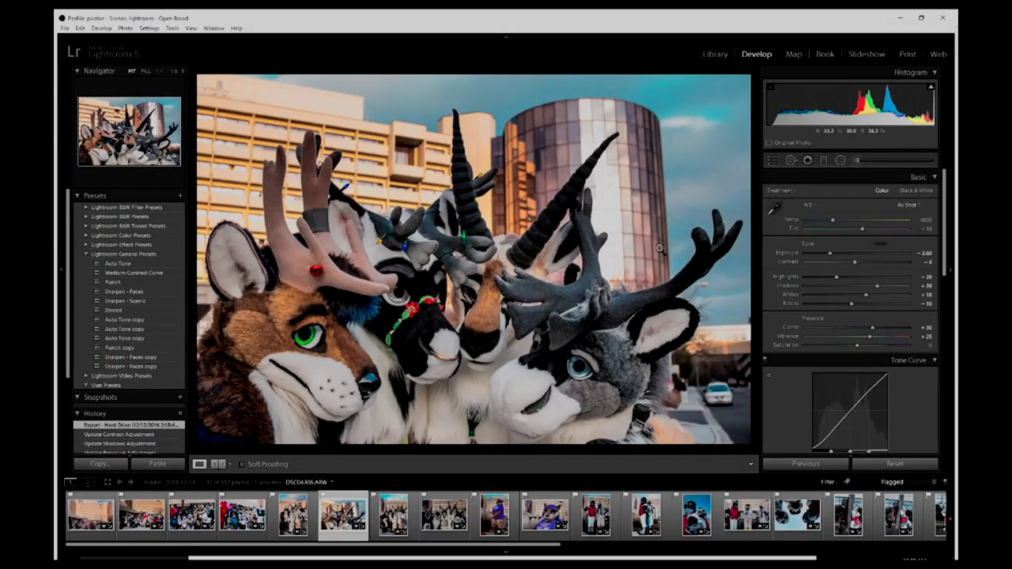
click(840, 161)
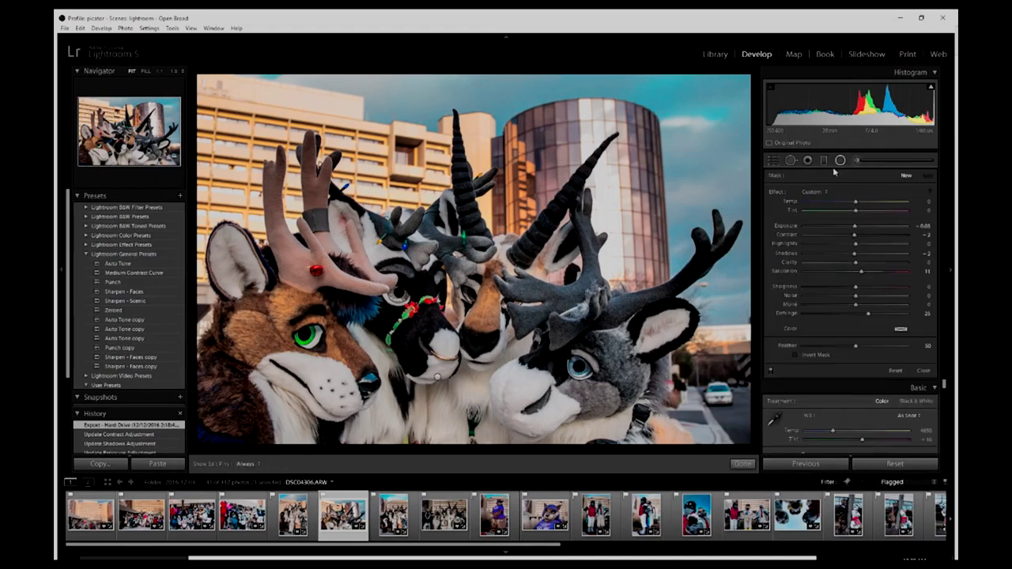
click(438, 379)
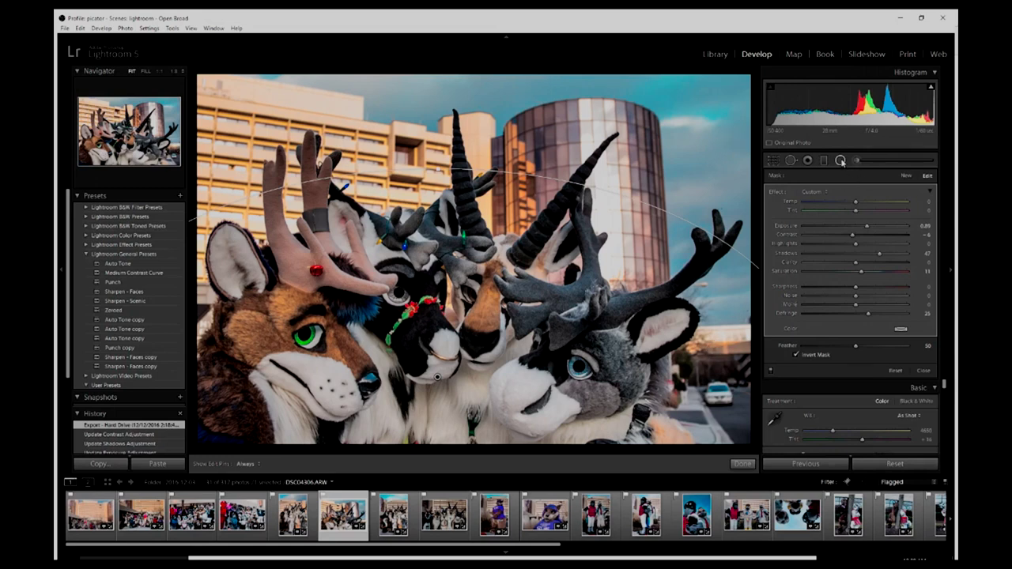
click(841, 160)
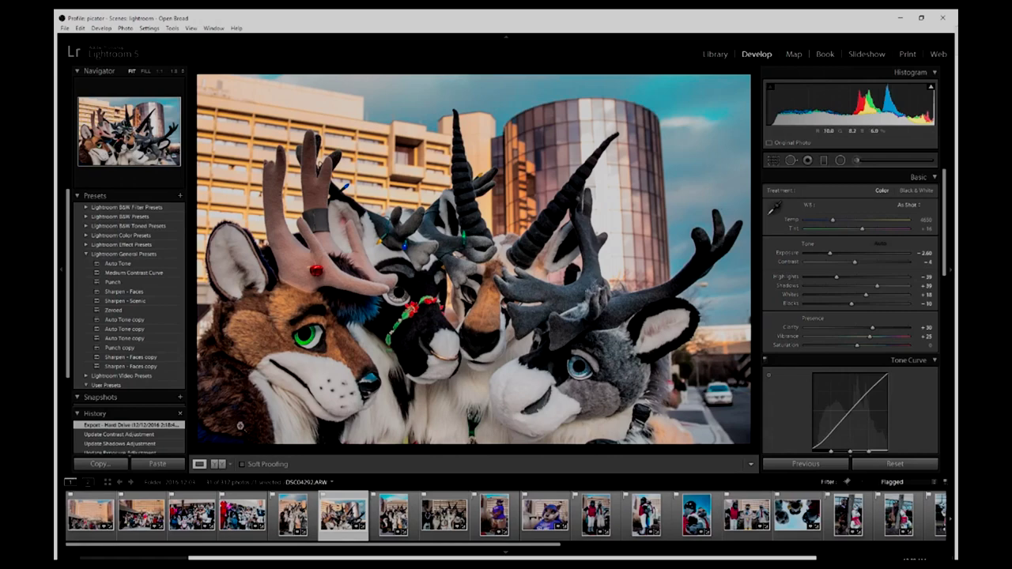
Return to the Library and open the 2016-12-02 folder
click(714, 54)
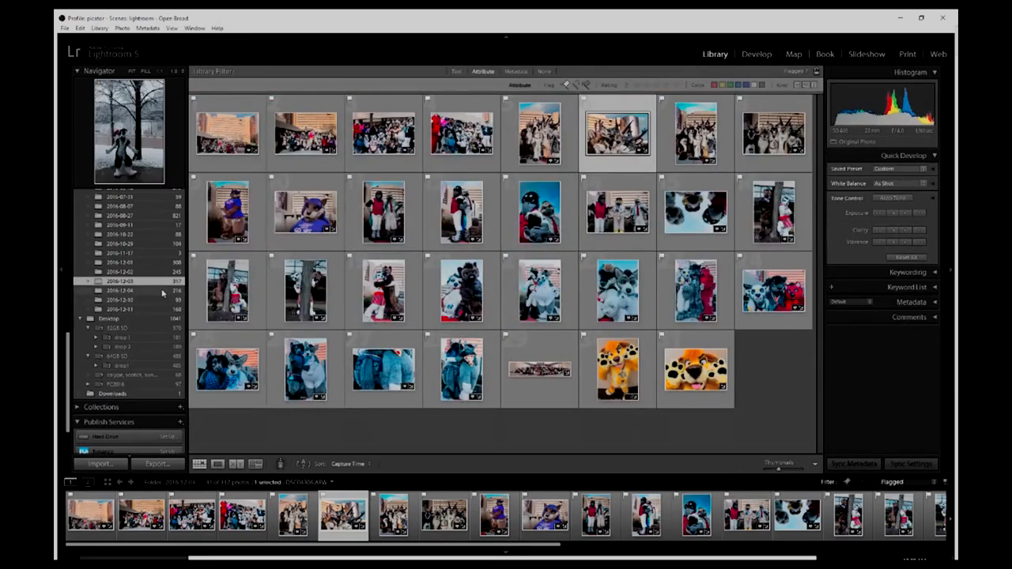
click(162, 289)
click(158, 272)
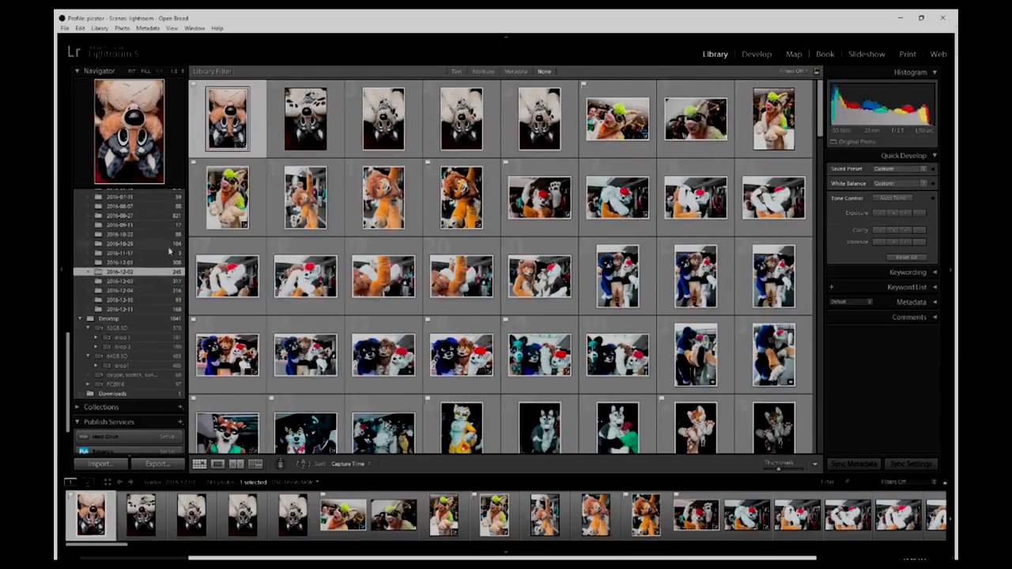